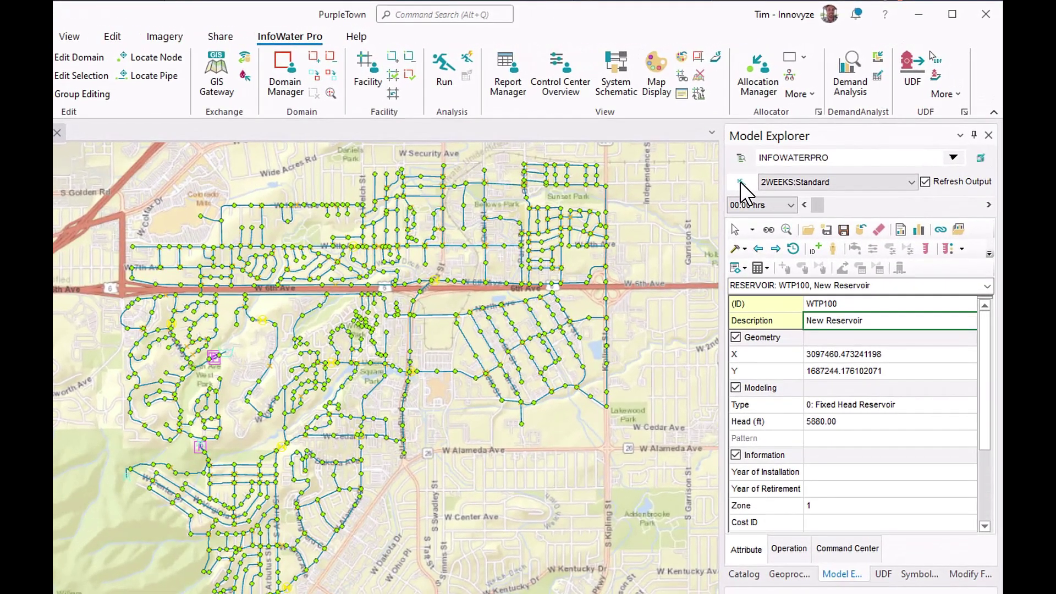
Open and close the Run Manager, then show Model Explorer's Command Center with Database tools expanded
{"action": "left_click", "coordinate": [740, 182]}
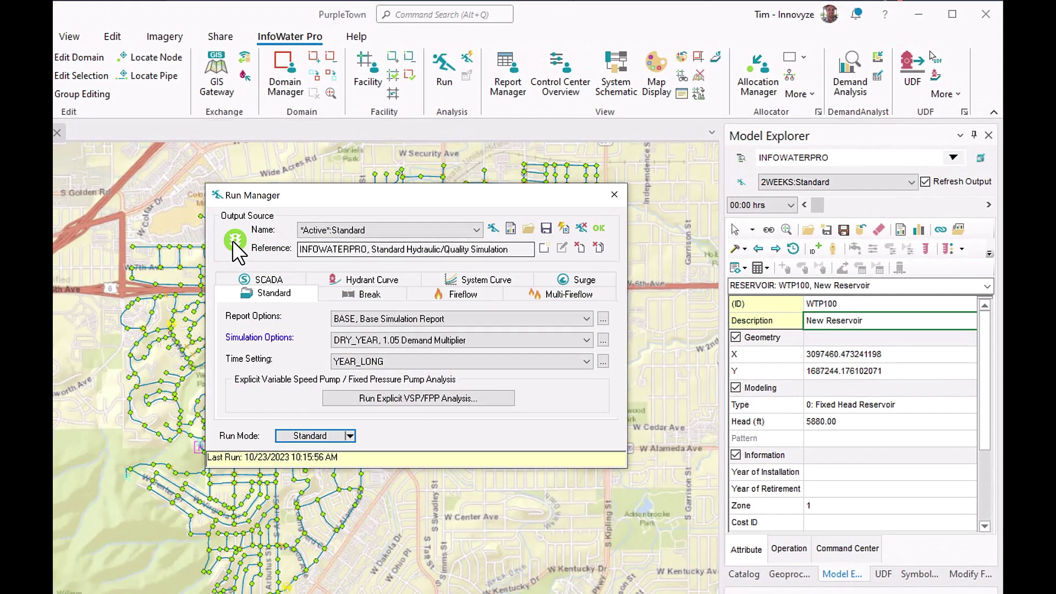
{"action": "left_click", "coordinate": [613, 195]}
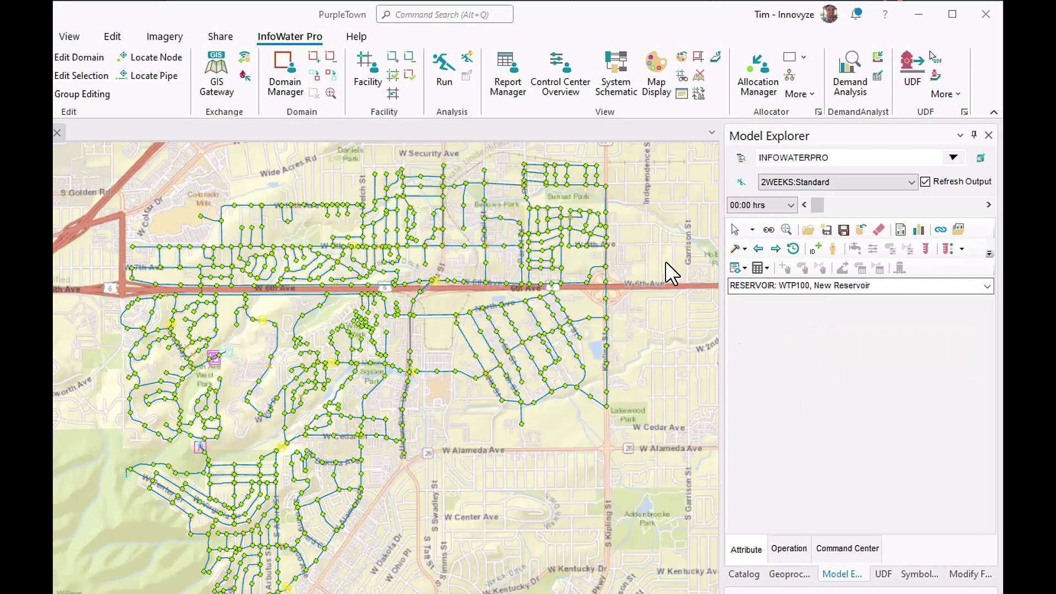
{"action": "scroll", "coordinate": [829, 384], "scroll_direction": "down", "scroll_amount": 3}
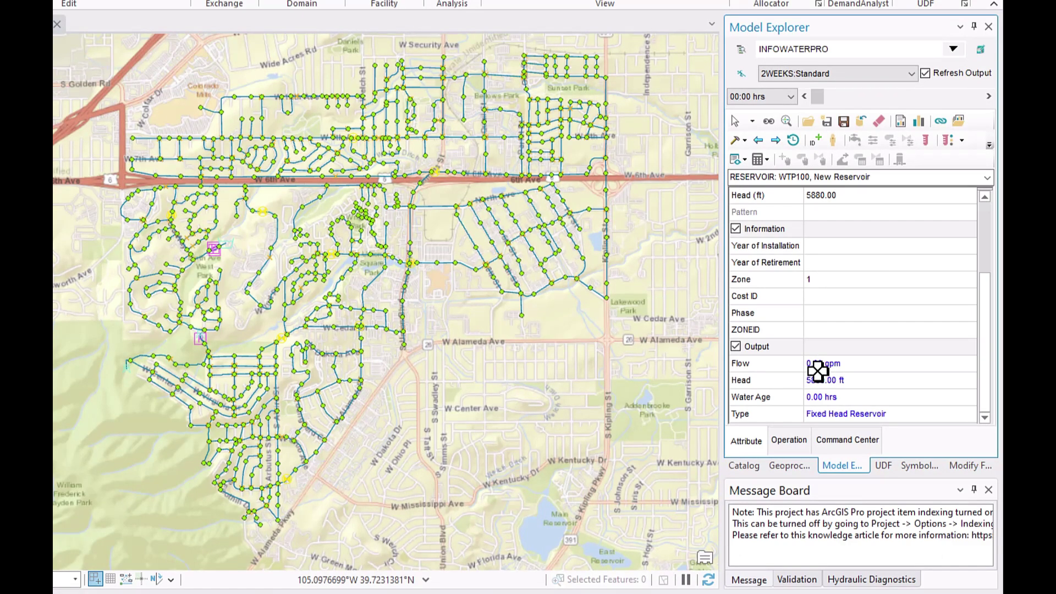
{"action": "left_click", "coordinate": [797, 435]}
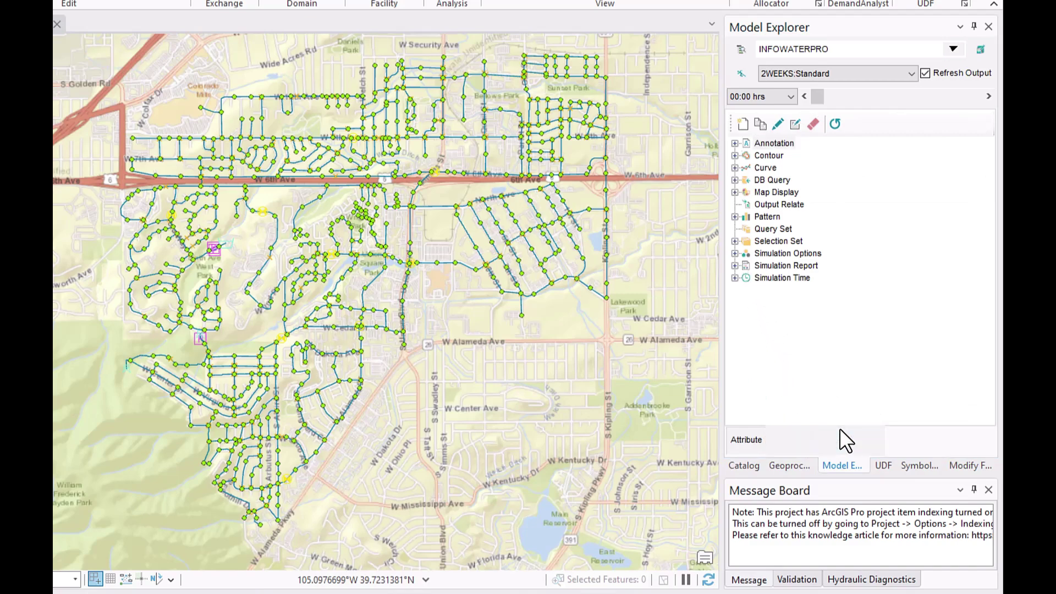
{"action": "left_click", "coordinate": [842, 439]}
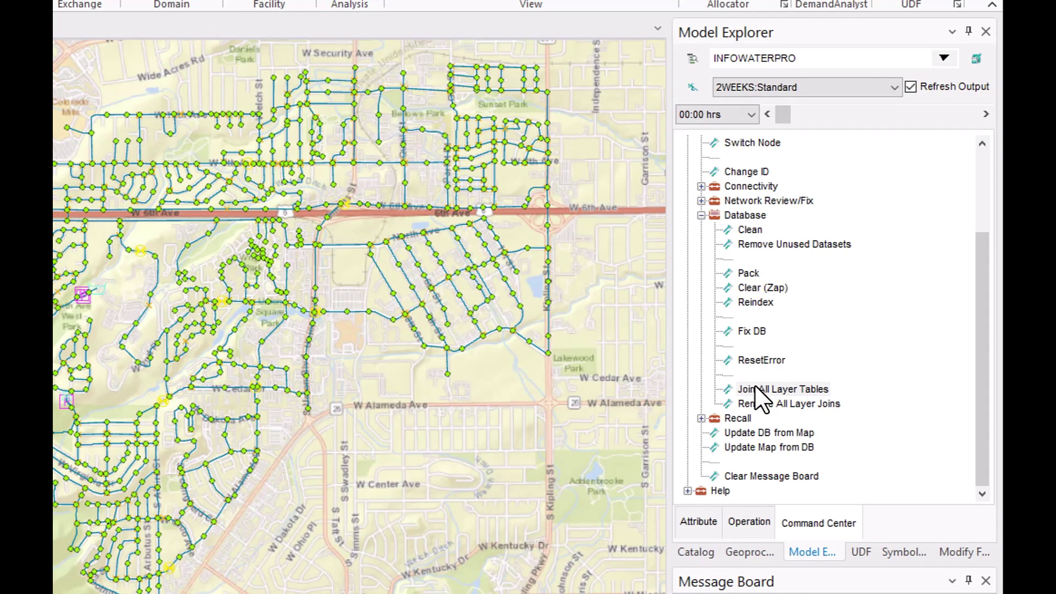
Run the Join All Layer Tables operation from the Command Center
{"action": "left_click", "coordinate": [759, 388]}
{"action": "right_click", "coordinate": [760, 389]}
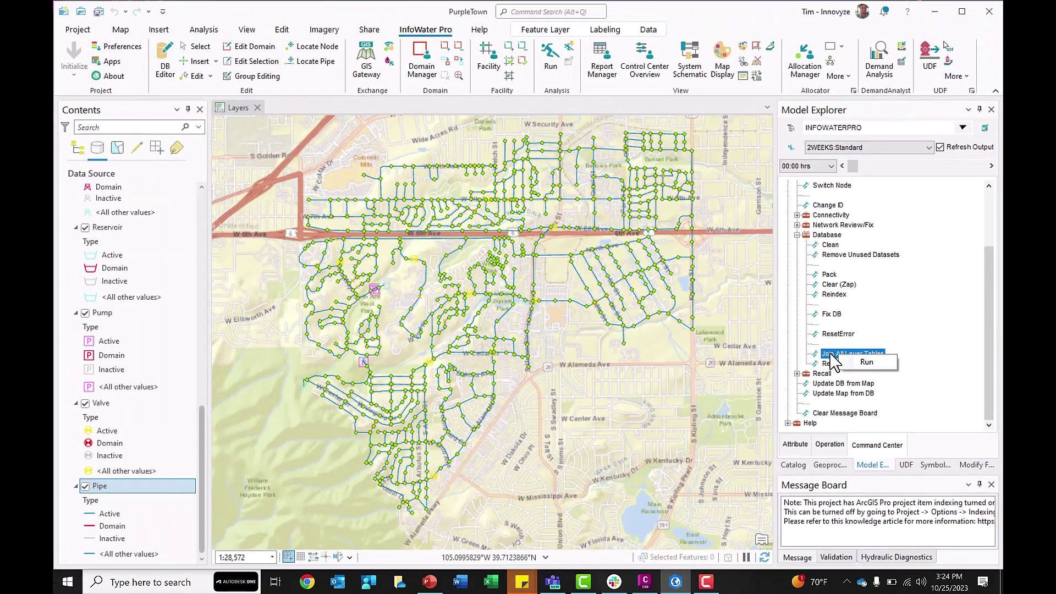
{"action": "left_click", "coordinate": [804, 401]}
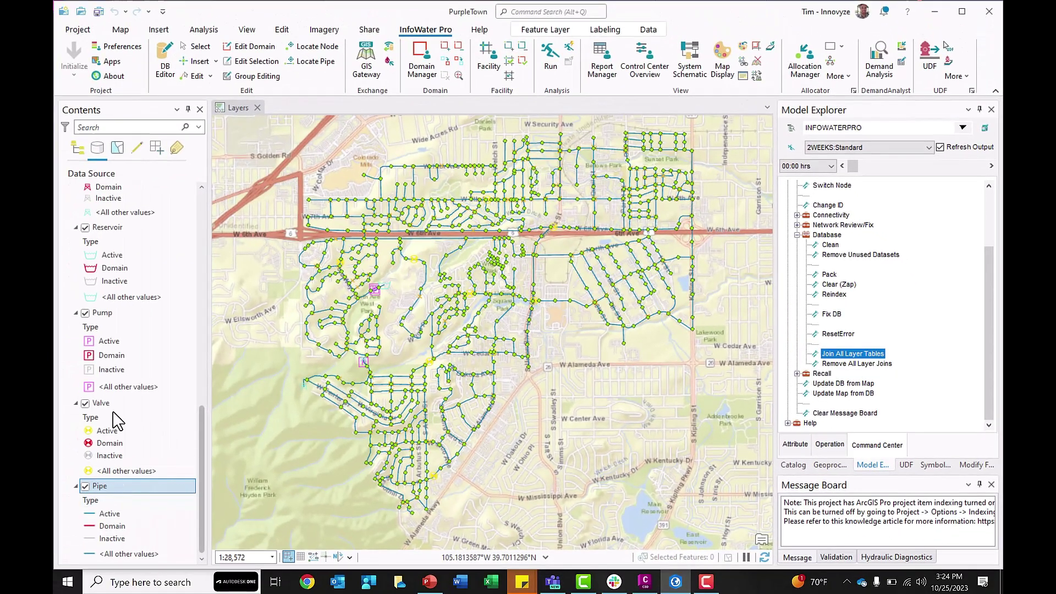
Widen the Contents pane and scroll down to the Pipe layer
{"action": "scroll", "coordinate": [121, 228], "scroll_direction": "up", "scroll_amount": 2}
{"action": "scroll", "coordinate": [121, 229], "scroll_direction": "up", "scroll_amount": 3}
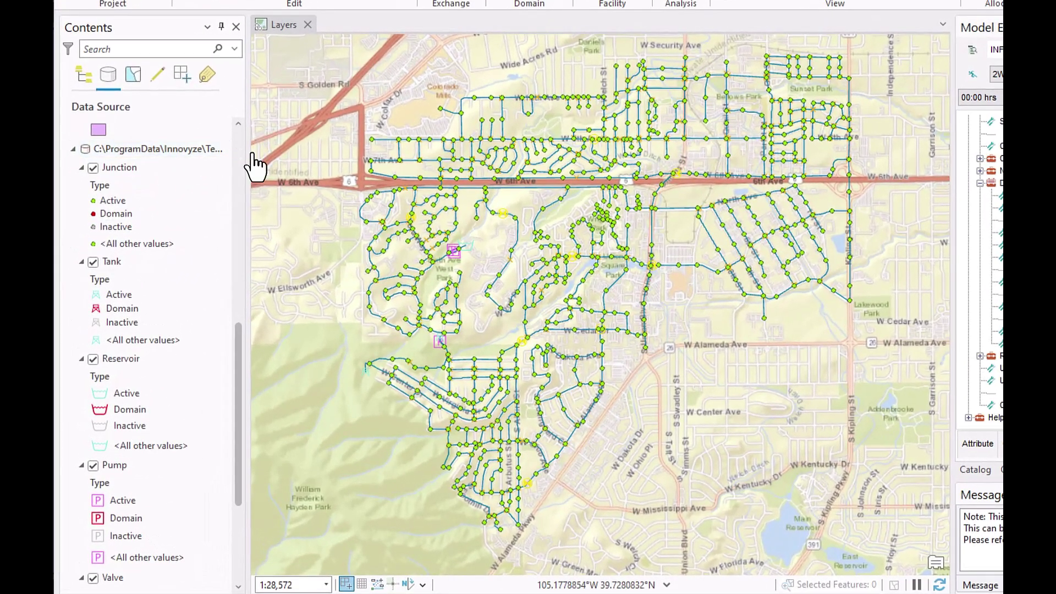
{"action": "mouse_move", "coordinate": [245, 155]}
{"action": "left_mouse_down"}
{"action": "mouse_move", "coordinate": [464, 156]}
{"action": "mouse_move", "coordinate": [262, 155]}
{"action": "left_mouse_up"}
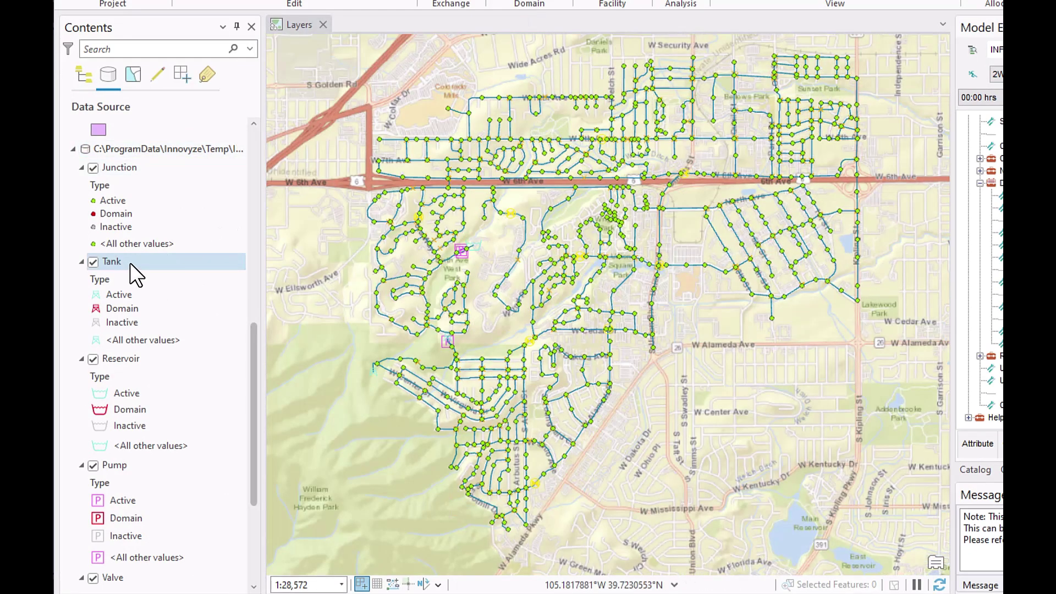
{"action": "scroll", "coordinate": [126, 262], "scroll_direction": "down", "scroll_amount": 5}
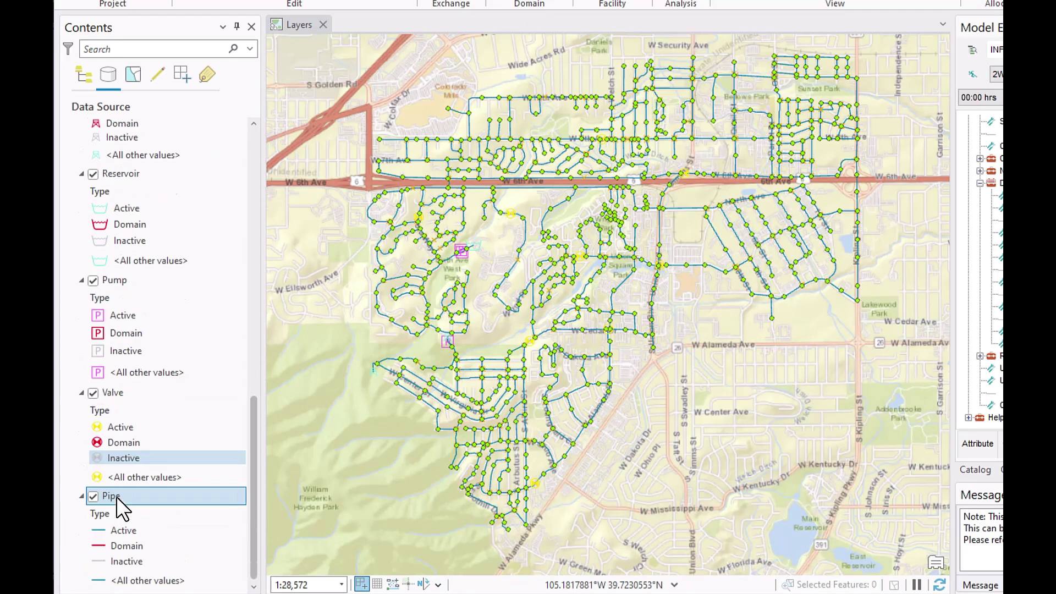
{"action": "right_click", "coordinate": [125, 495]}
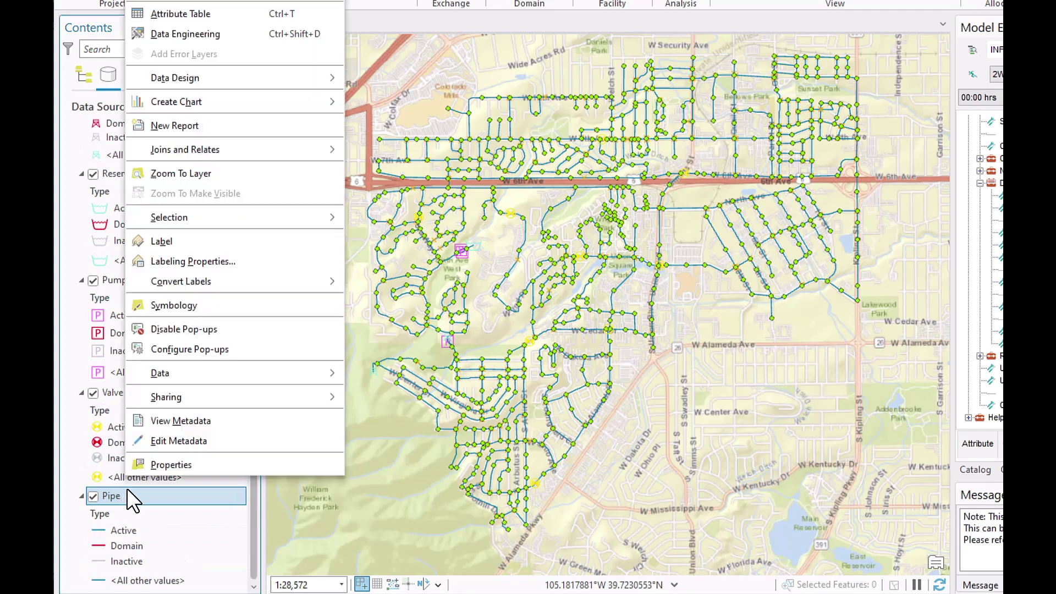
{"action": "left_click", "coordinate": [173, 16]}
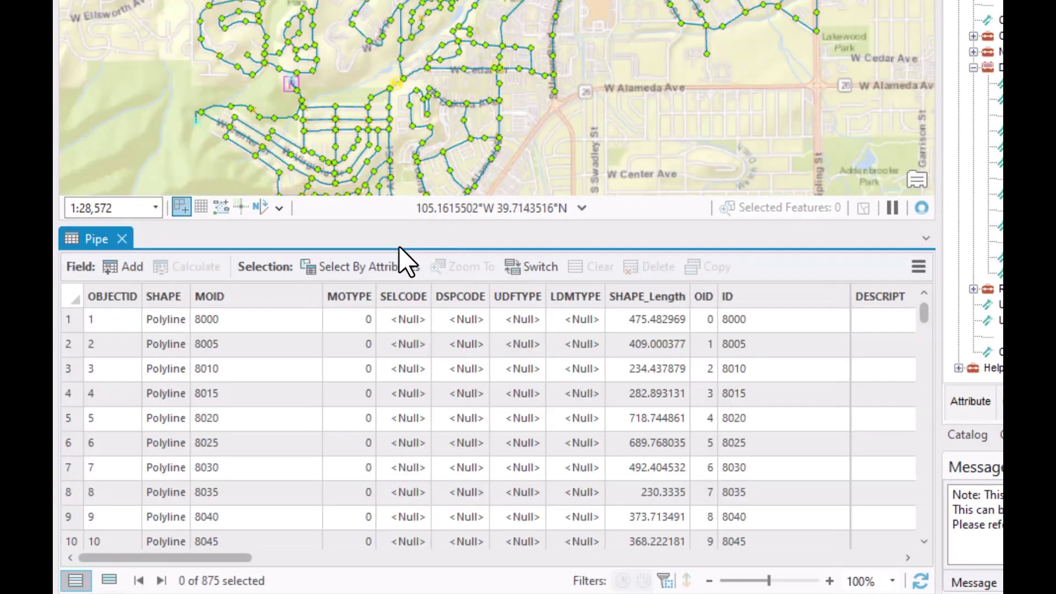
{"action": "left_click_drag", "start_coordinate": [236, 558], "coordinate": [845, 532]}
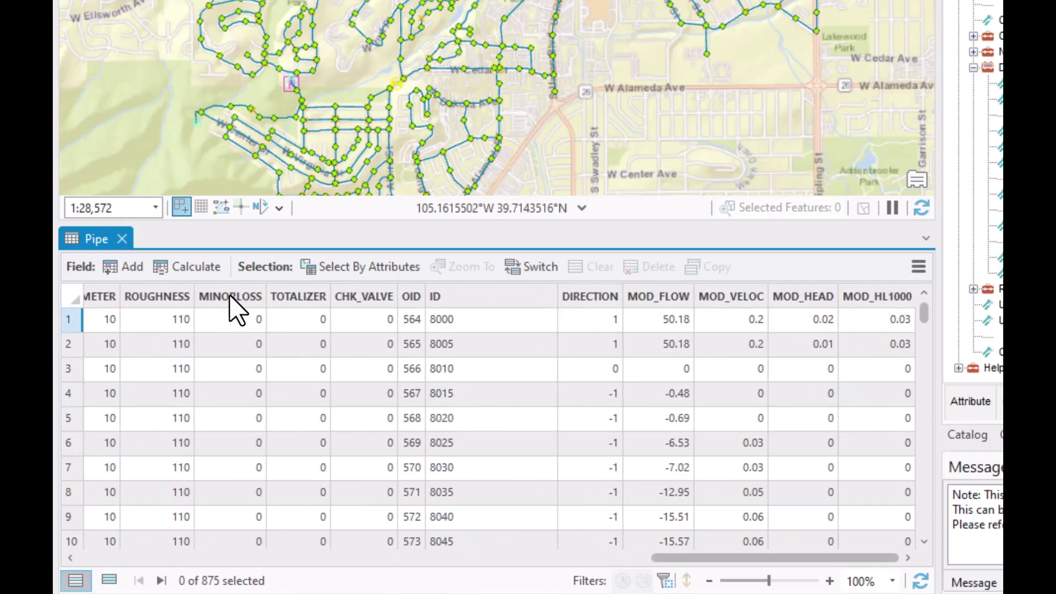
{"action": "left_click_drag", "start_coordinate": [804, 561], "coordinate": [176, 572]}
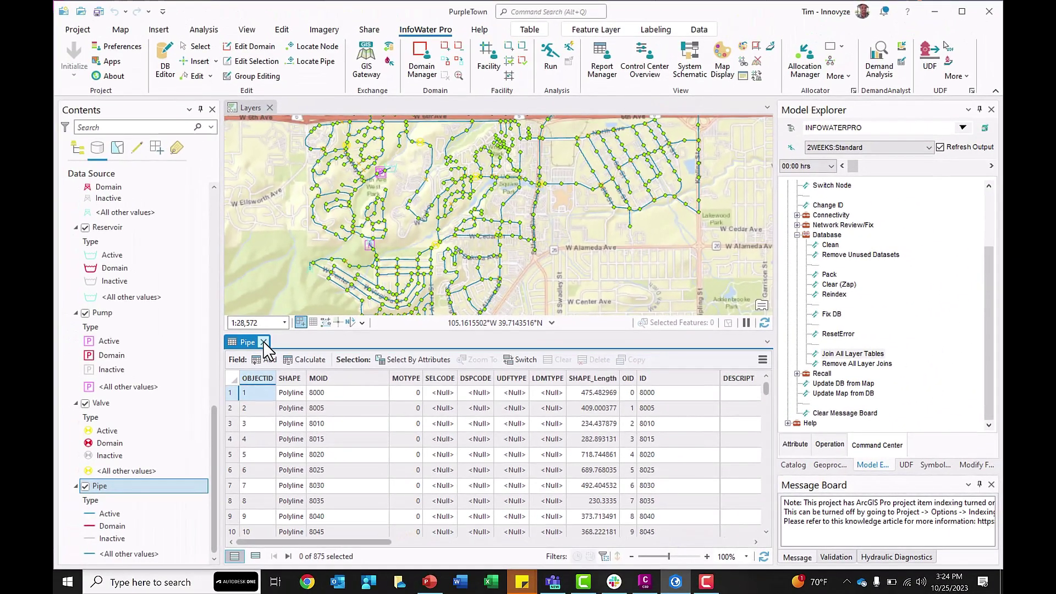
{"action": "left_click", "coordinate": [264, 343]}
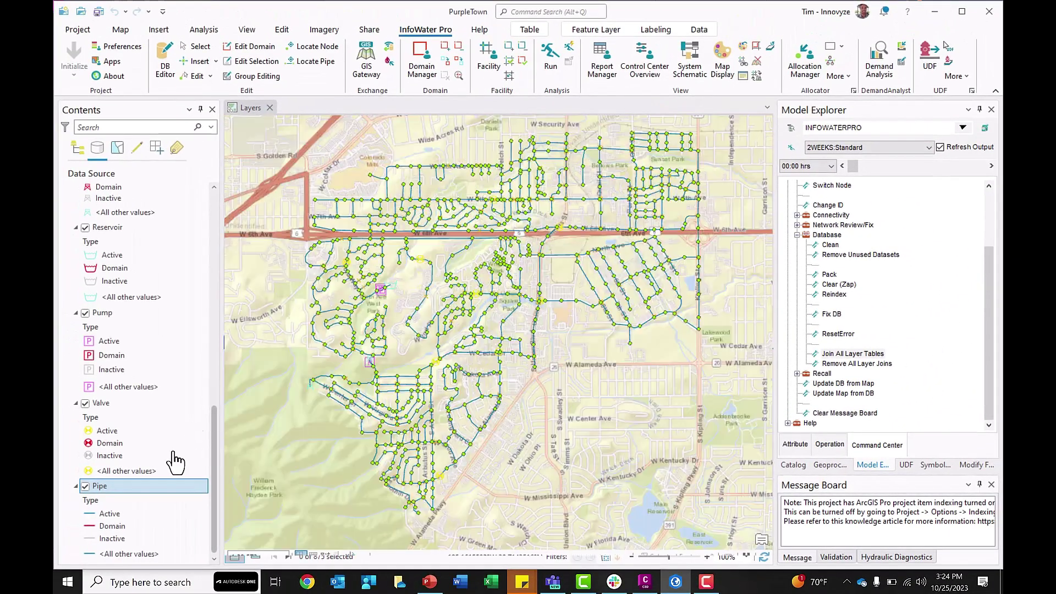
{"action": "right_click", "coordinate": [118, 489]}
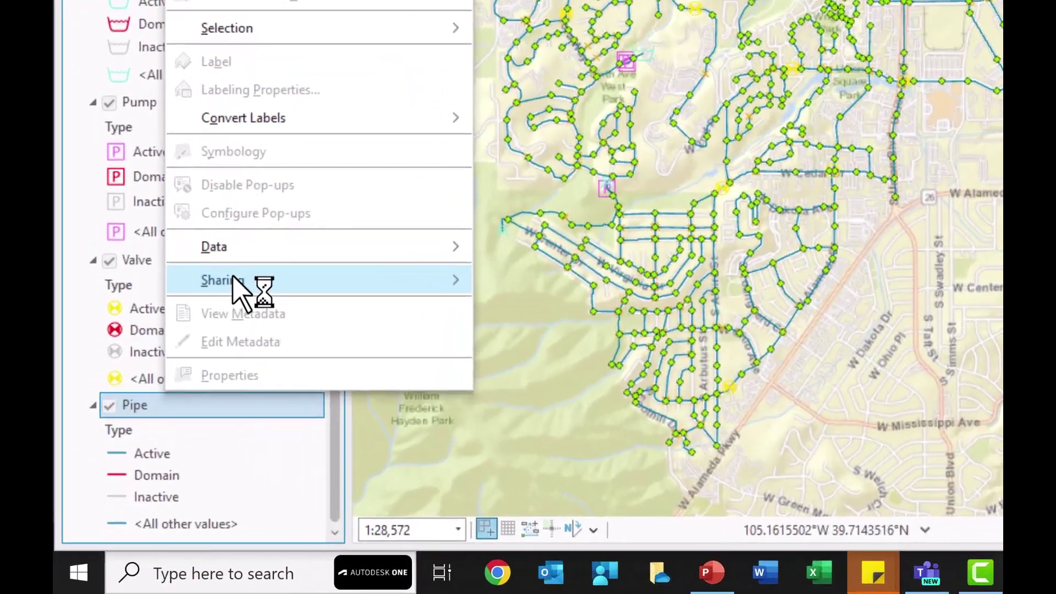
{"action": "mouse_move", "coordinate": [233, 279]}
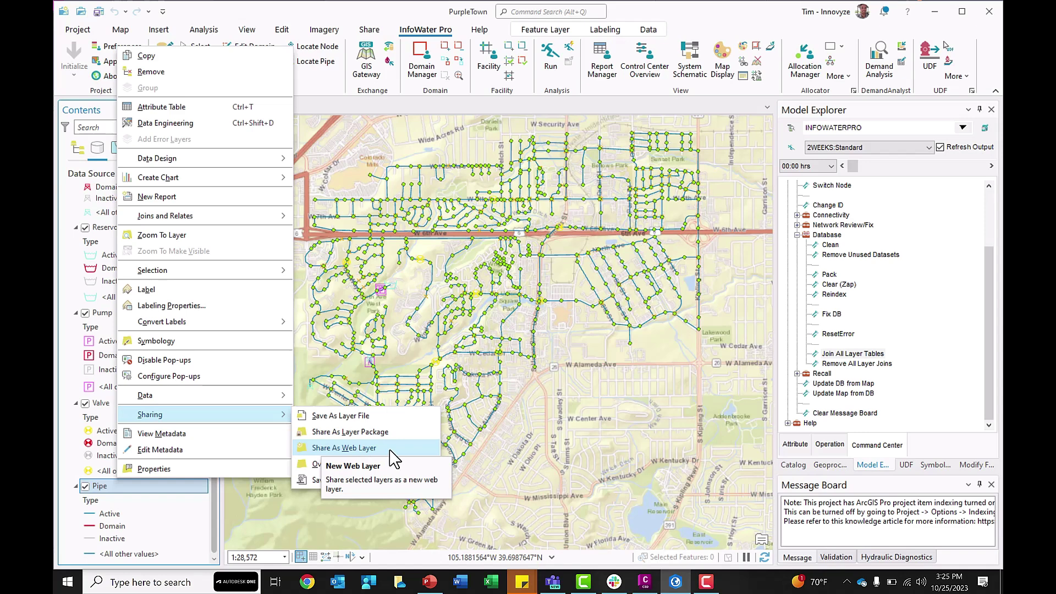
{"action": "left_click", "coordinate": [358, 448]}
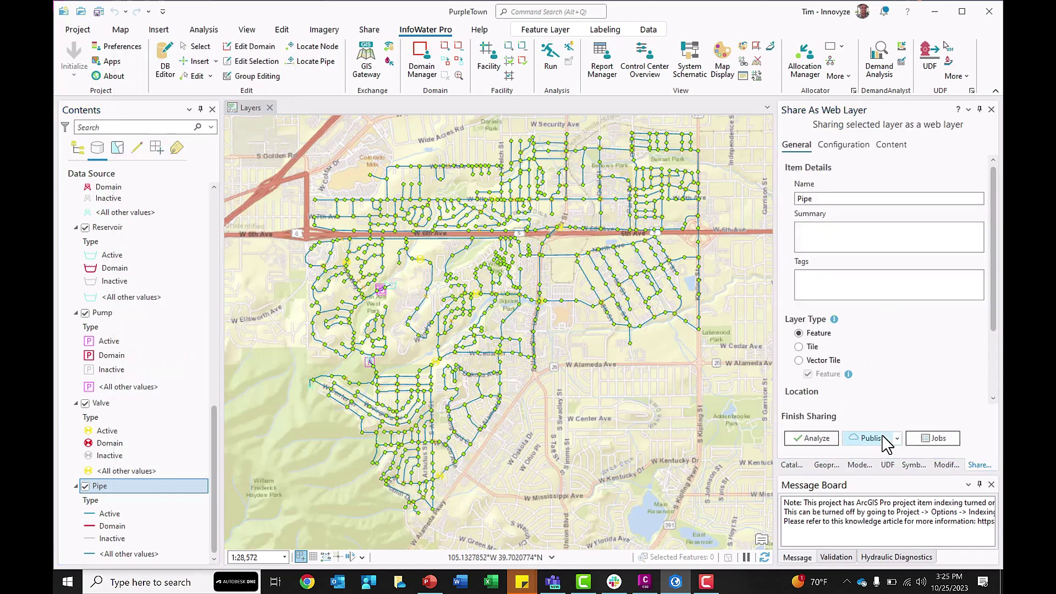
{"action": "left_click", "coordinate": [991, 110]}
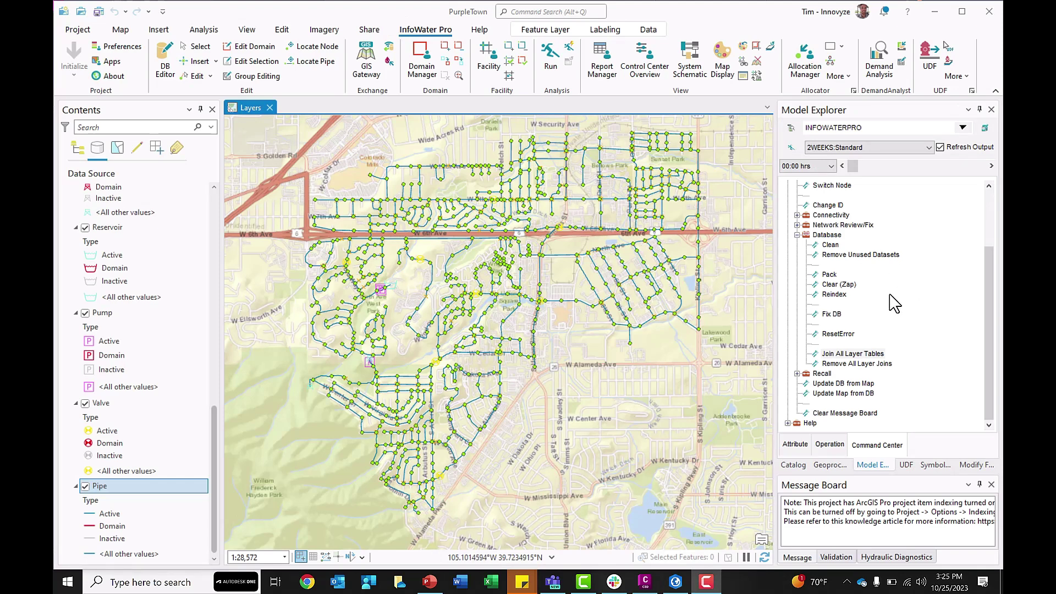
Switch to Civil 3D and create Drawing1 beside the PurpleTown tab
{"action": "key", "text": "alt+Tab"}
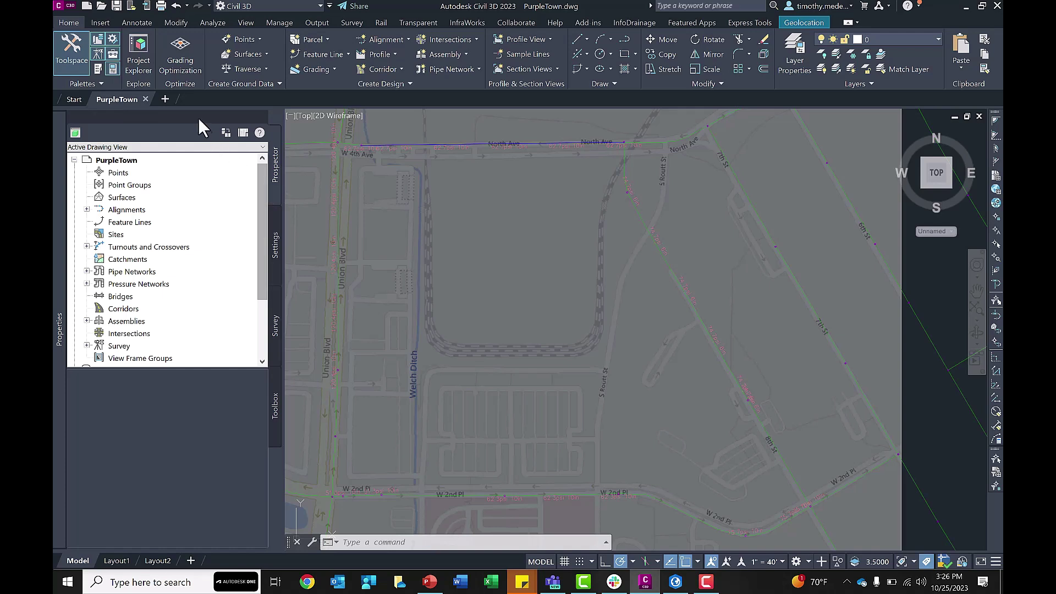
{"action": "left_click", "coordinate": [166, 99]}
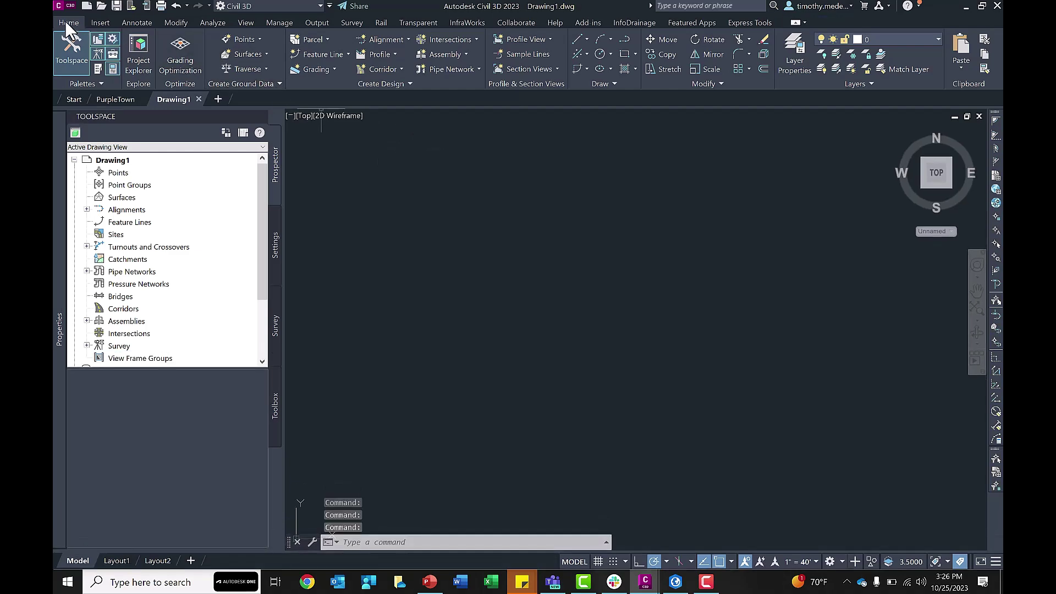
Open Autodesk Connector for ArcGIS and zoom the basemap to Union Square and Denver Federal Center
{"action": "left_click", "coordinate": [100, 22]}
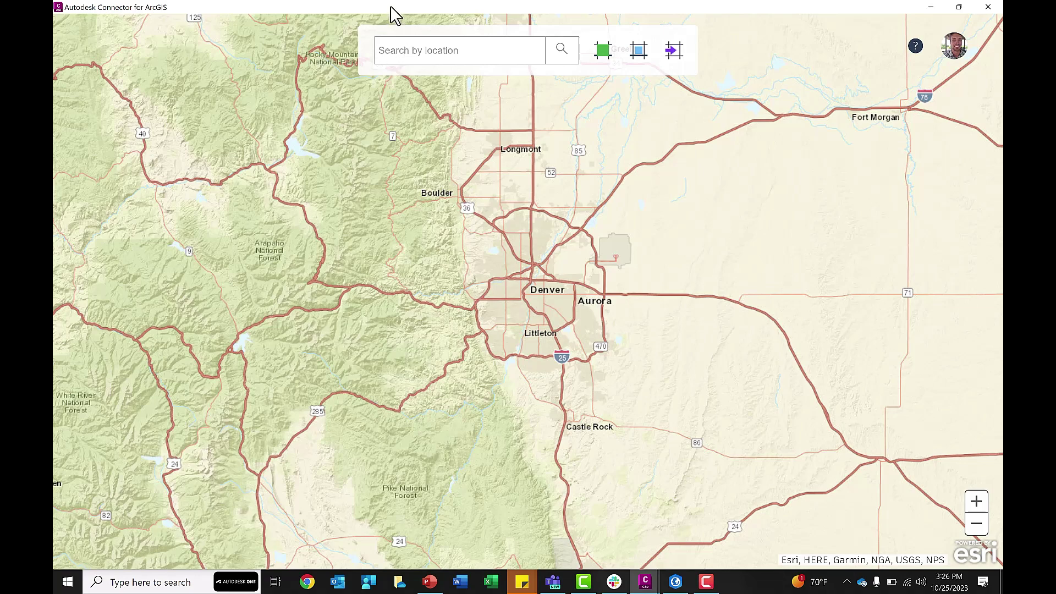
{"action": "double_click", "coordinate": [391, 8]}
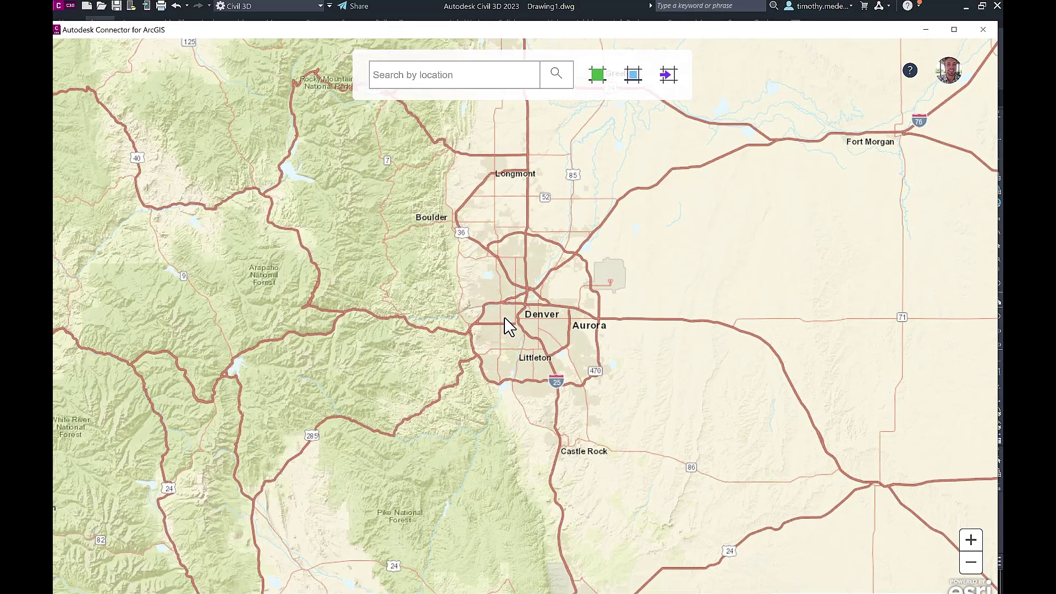
{"action": "scroll", "coordinate": [509, 327], "scroll_direction": "up", "scroll_amount": 2}
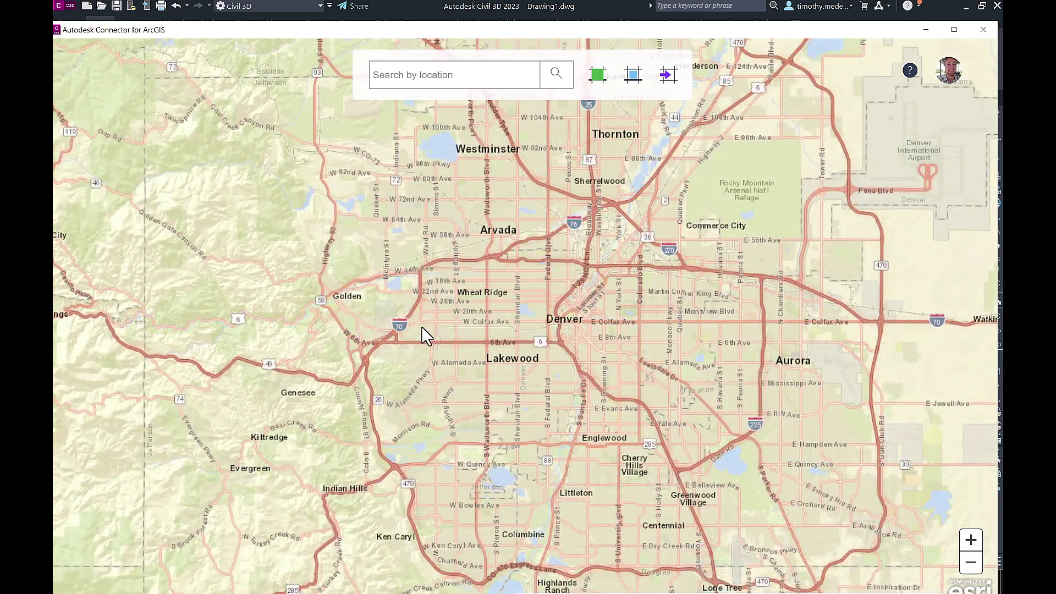
{"action": "scroll", "coordinate": [440, 373], "scroll_direction": "up", "scroll_amount": 2}
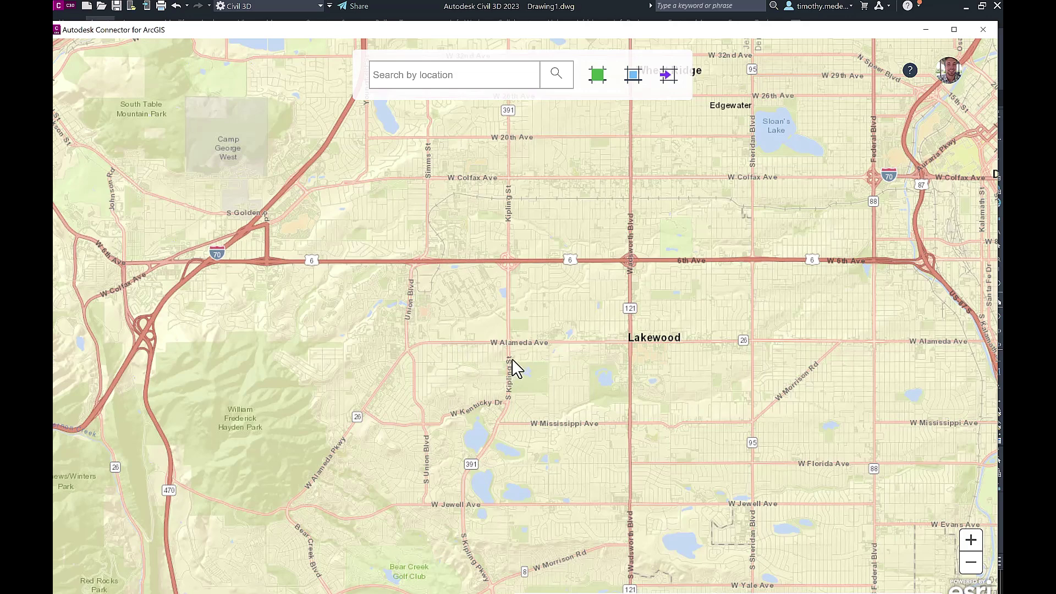
{"action": "scroll", "coordinate": [514, 367], "scroll_direction": "up", "scroll_amount": 1}
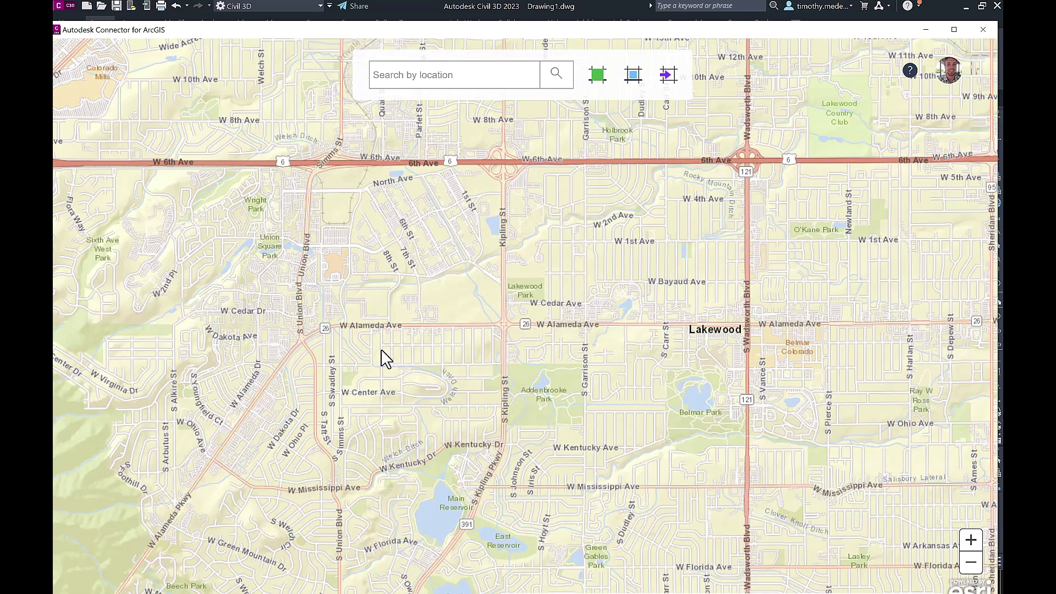
{"action": "left_click_drag", "start_coordinate": [387, 359], "coordinate": [507, 338]}
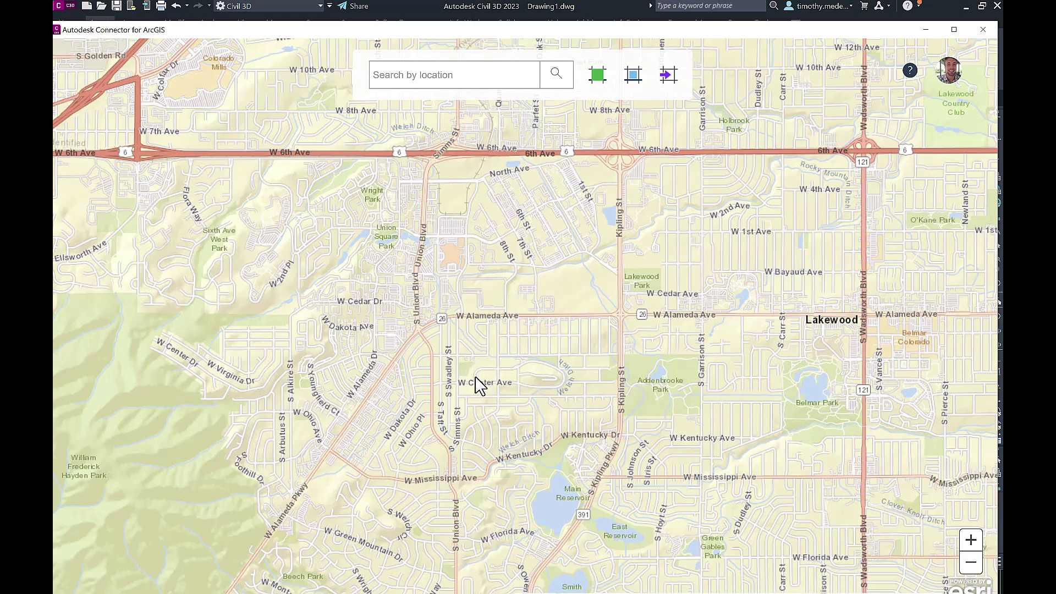
{"action": "scroll", "coordinate": [474, 378], "scroll_direction": "up", "scroll_amount": 1}
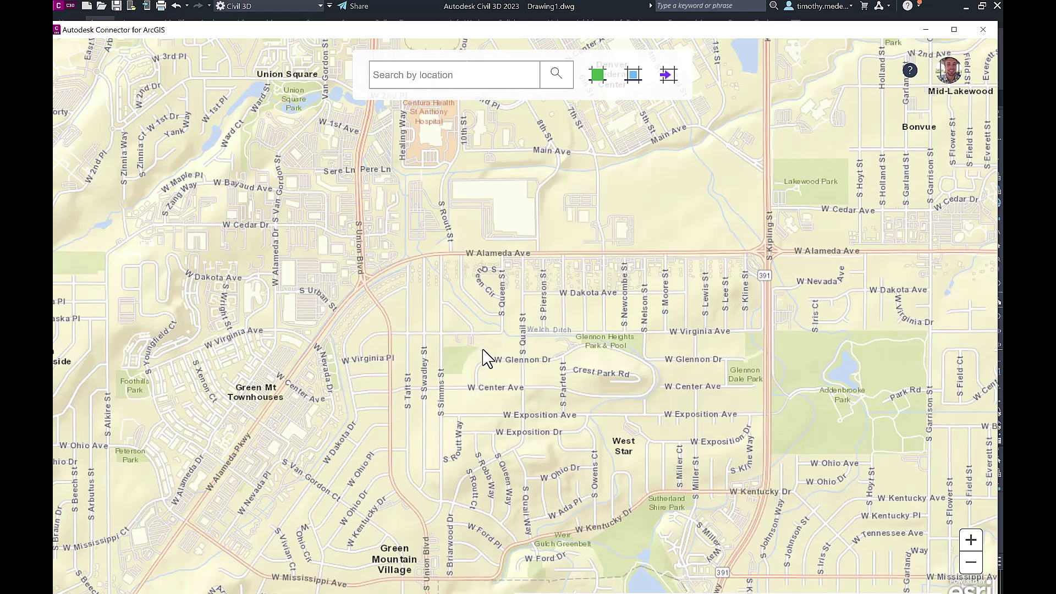
{"action": "scroll", "coordinate": [519, 360], "scroll_direction": "down", "scroll_amount": 3}
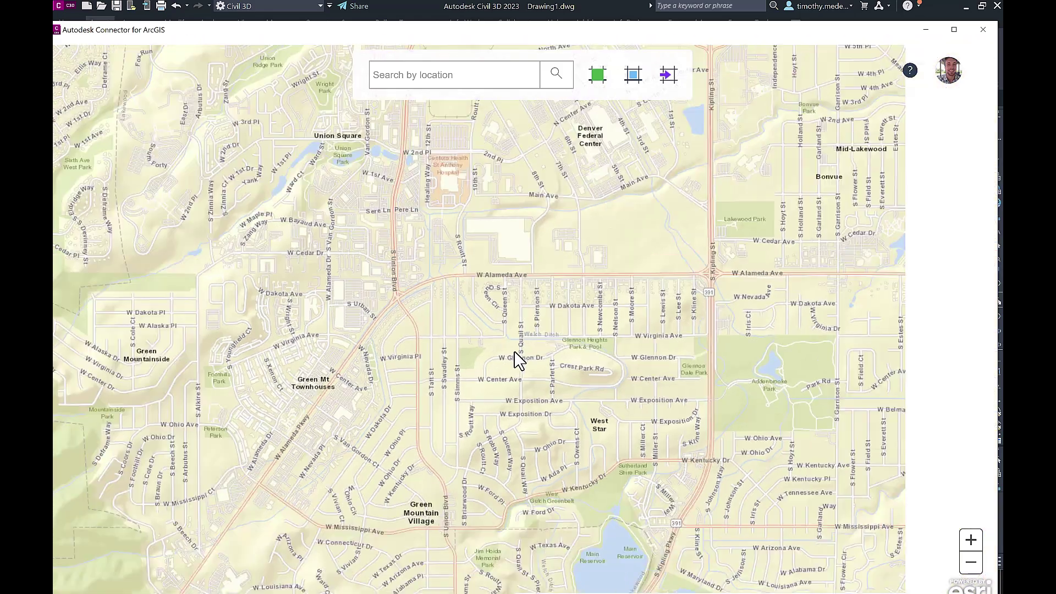
{"action": "scroll", "coordinate": [482, 165], "scroll_direction": "up", "scroll_amount": 1}
{"action": "scroll", "coordinate": [478, 187], "scroll_direction": "up", "scroll_amount": 2}
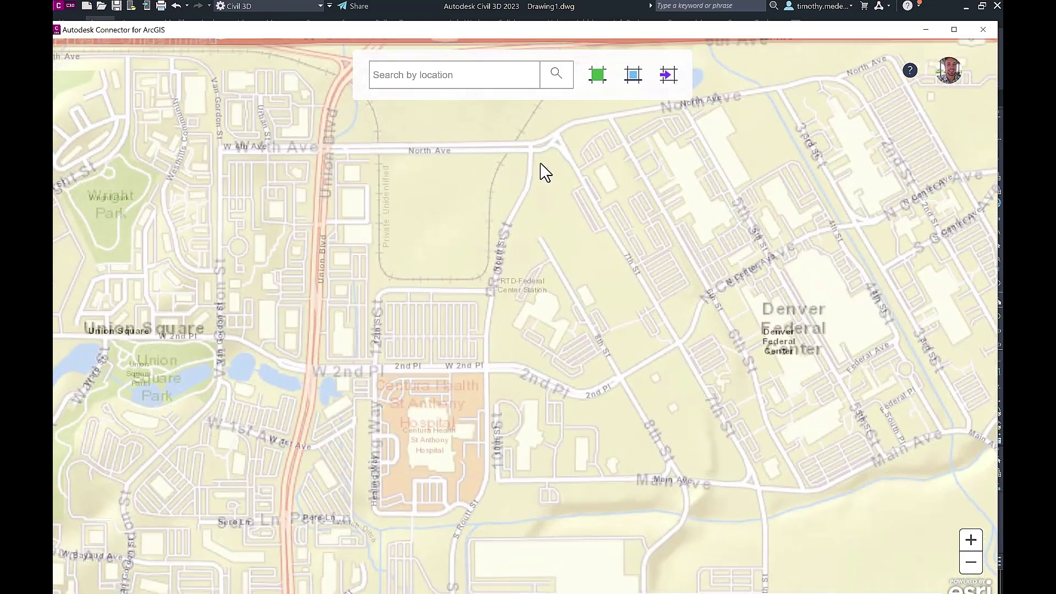
Draw a rectangular area of interest from Van Gordon St to Main Ave, then search Public for 'purpletown'
{"action": "left_click", "coordinate": [633, 77]}
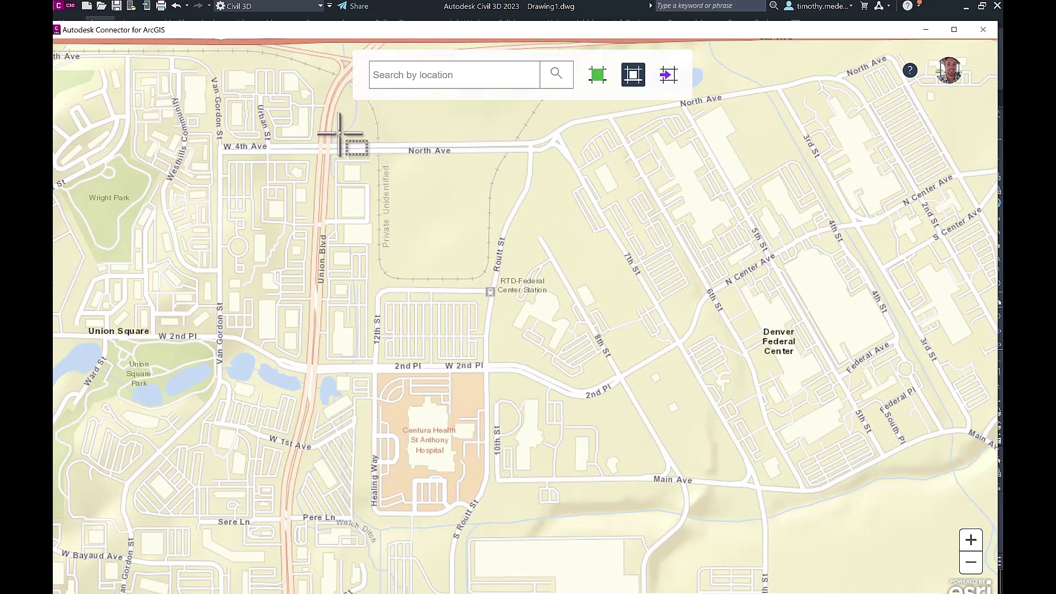
{"action": "left_click_drag", "start_coordinate": [206, 99], "coordinate": [808, 476]}
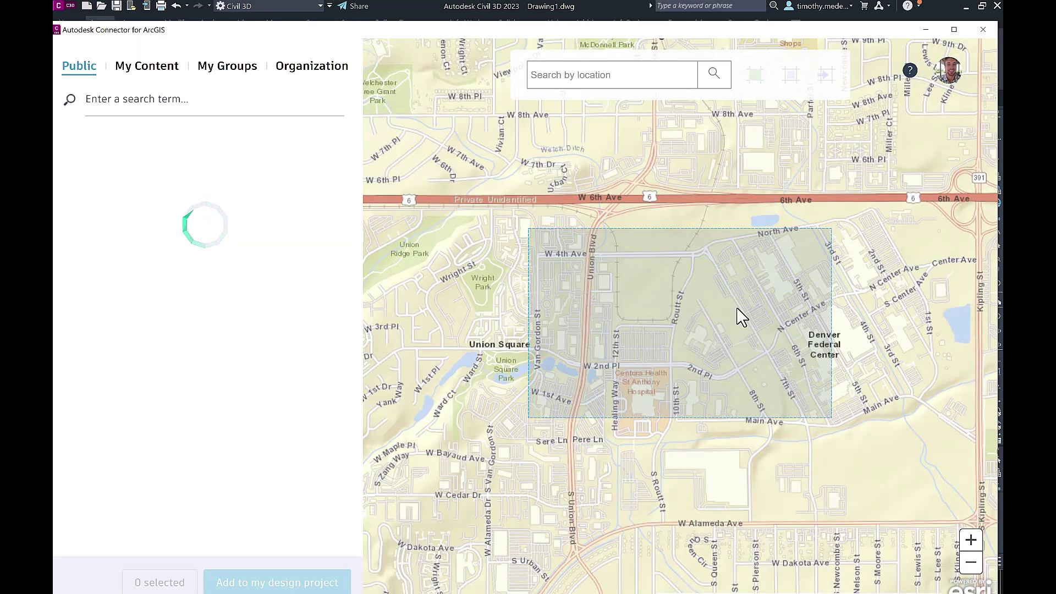
{"action": "left_click", "coordinate": [145, 100]}
{"action": "type", "text": "purpletown"}
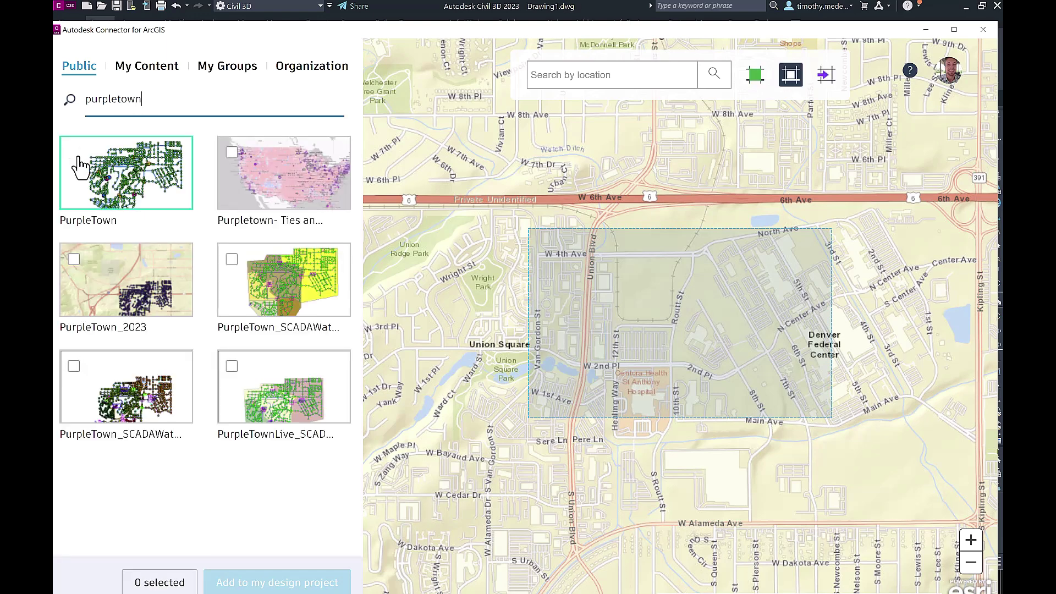
Select the PurpleTown map, mapping SW_Pump to Structures and SW_Pipe to Alignments
{"action": "left_click", "coordinate": [127, 181]}
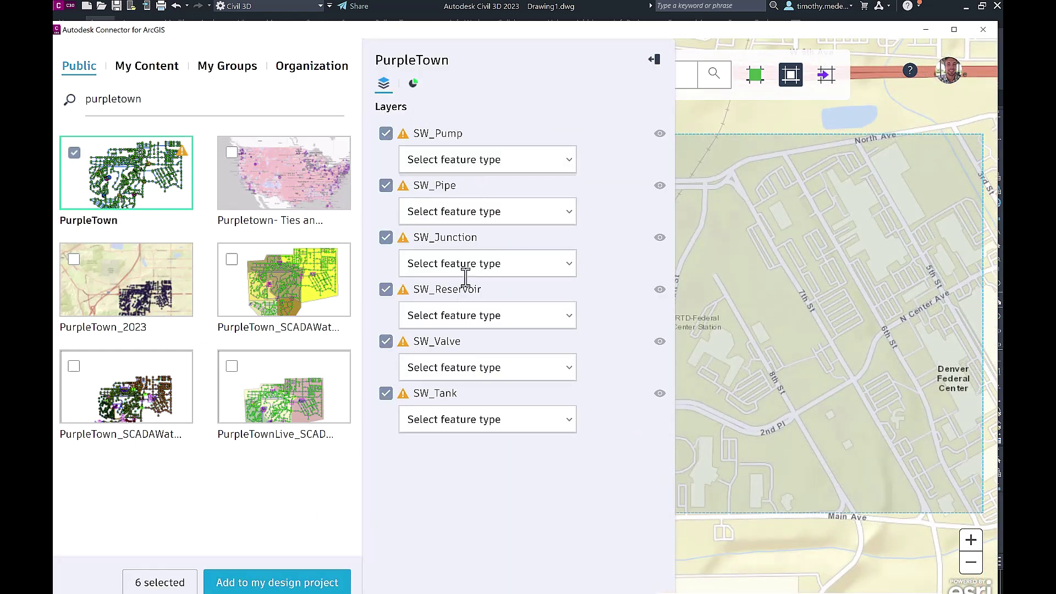
{"action": "left_click", "coordinate": [448, 163]}
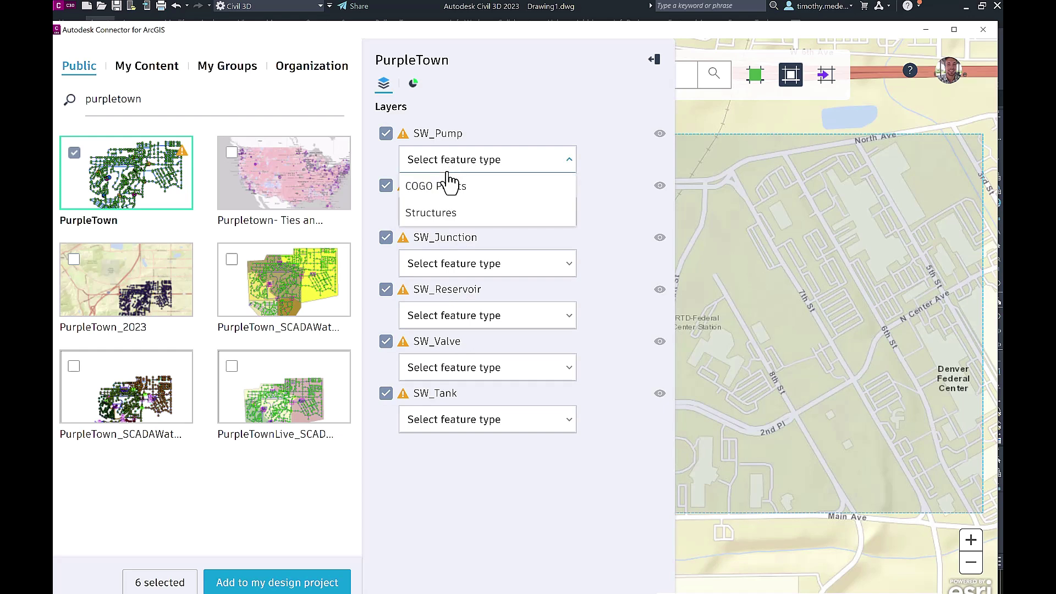
{"action": "left_click", "coordinate": [479, 214]}
{"action": "left_click", "coordinate": [463, 215]}
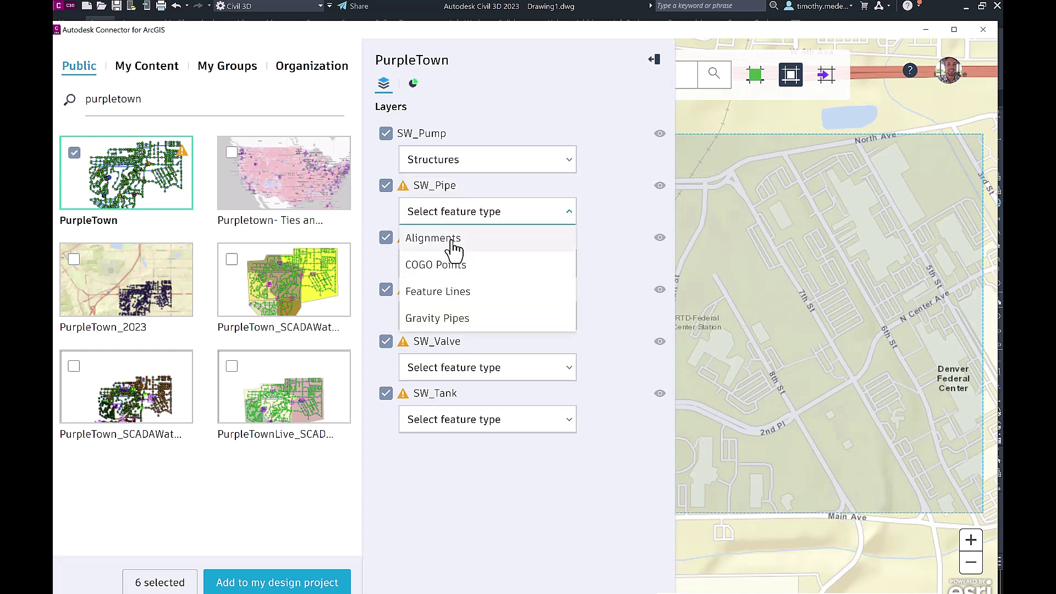
{"action": "left_click", "coordinate": [454, 242]}
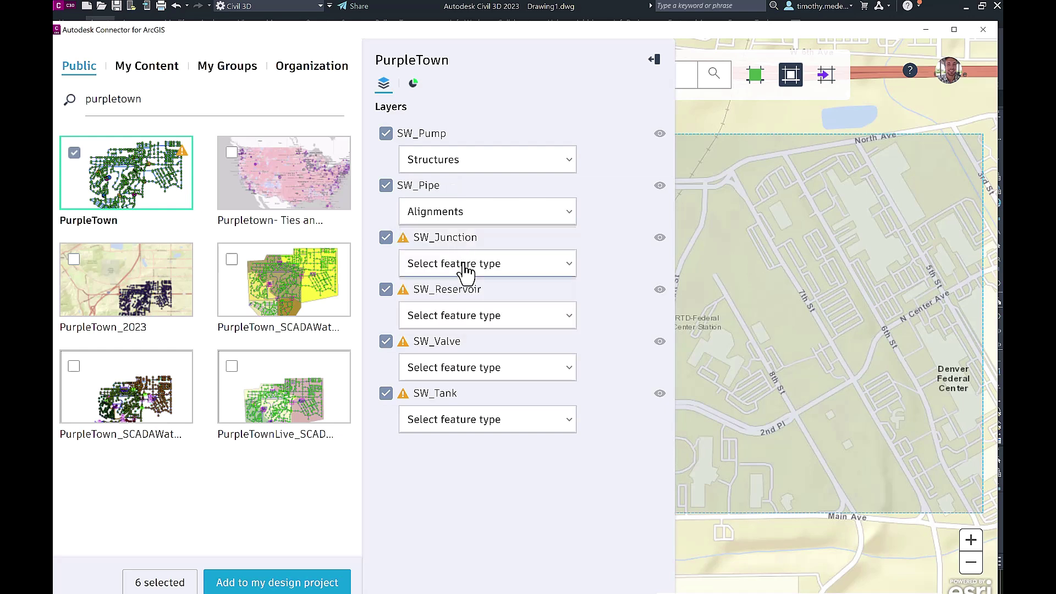
Map SW_Junction, SW_Reservoir and SW_Valve to Structures, then move on to SW_Tank's feature type
{"action": "left_click", "coordinate": [465, 264]}
{"action": "left_click", "coordinate": [464, 315]}
{"action": "left_click", "coordinate": [459, 318]}
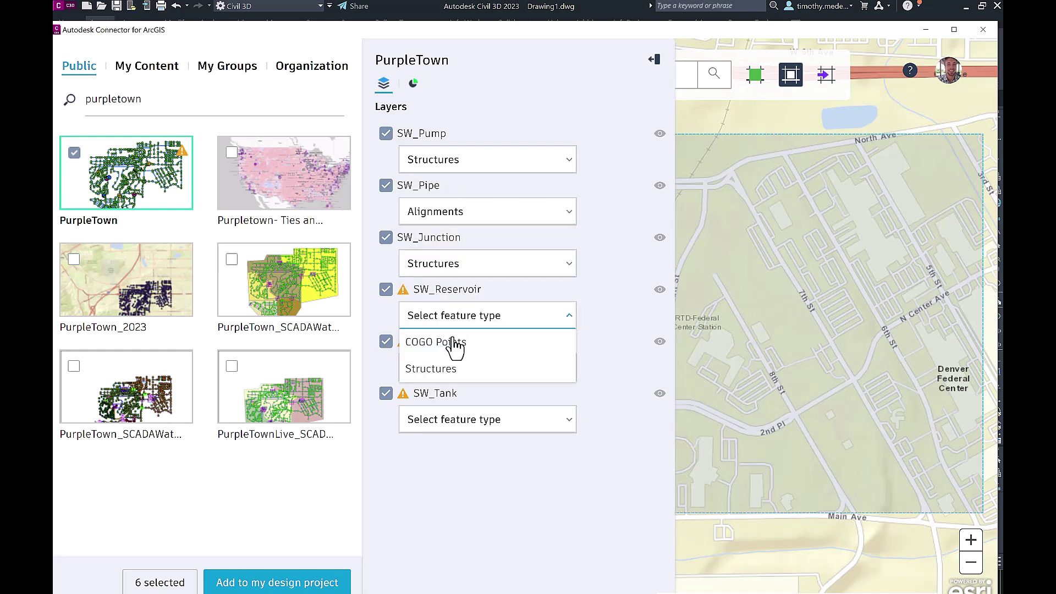
{"action": "left_click", "coordinate": [450, 369]}
{"action": "left_click", "coordinate": [449, 367]}
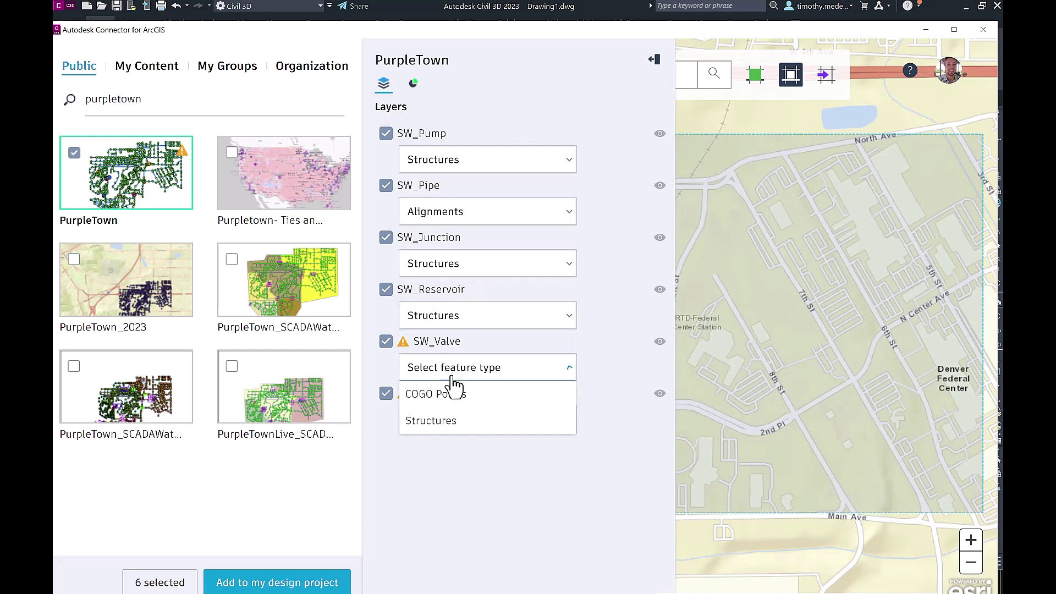
{"action": "left_click", "coordinate": [450, 421]}
{"action": "left_click", "coordinate": [450, 420]}
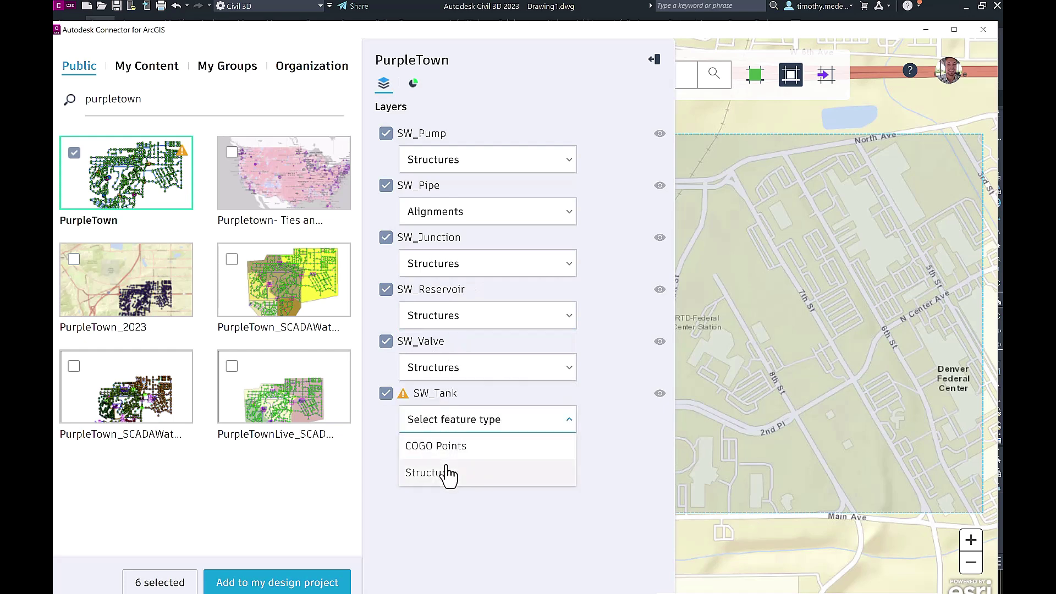
Map SW_Tank to Structures and start selecting Civil 3D's drawing coordinate system
{"action": "left_click", "coordinate": [447, 470]}
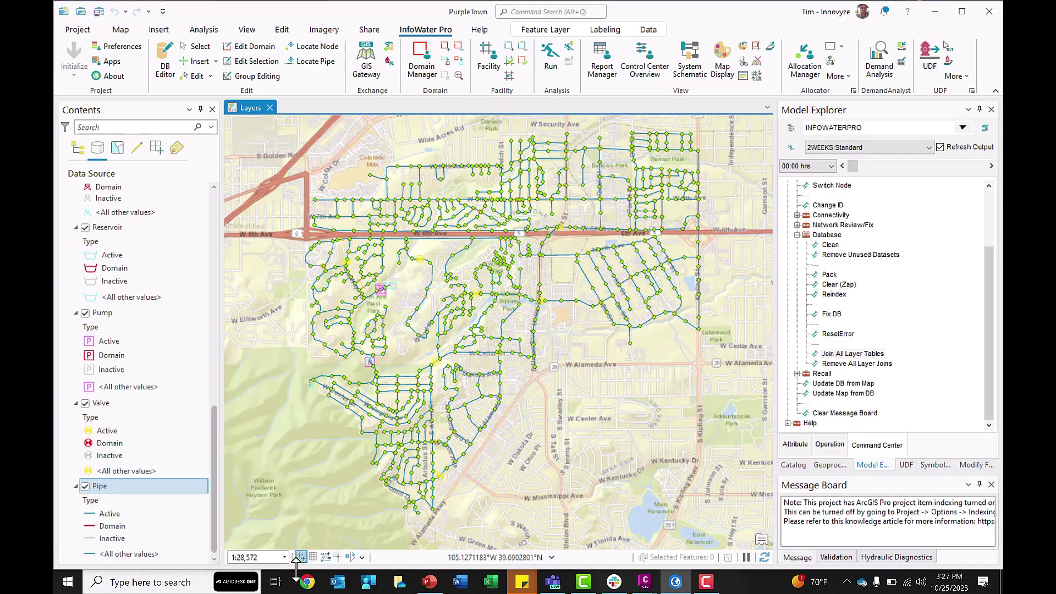
{"action": "left_click", "coordinate": [644, 581]}
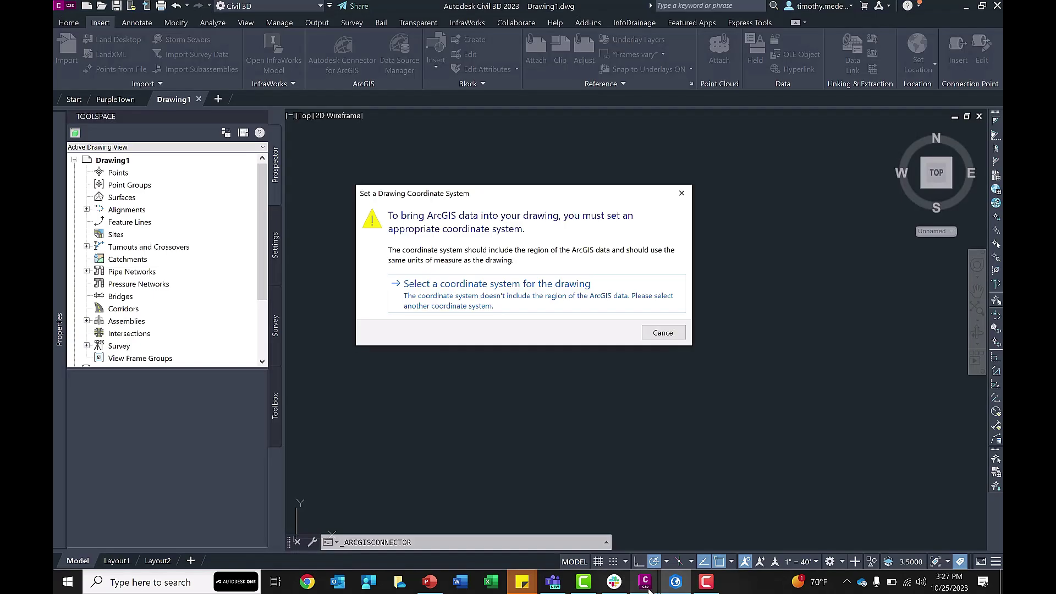
{"action": "left_click", "coordinate": [579, 290]}
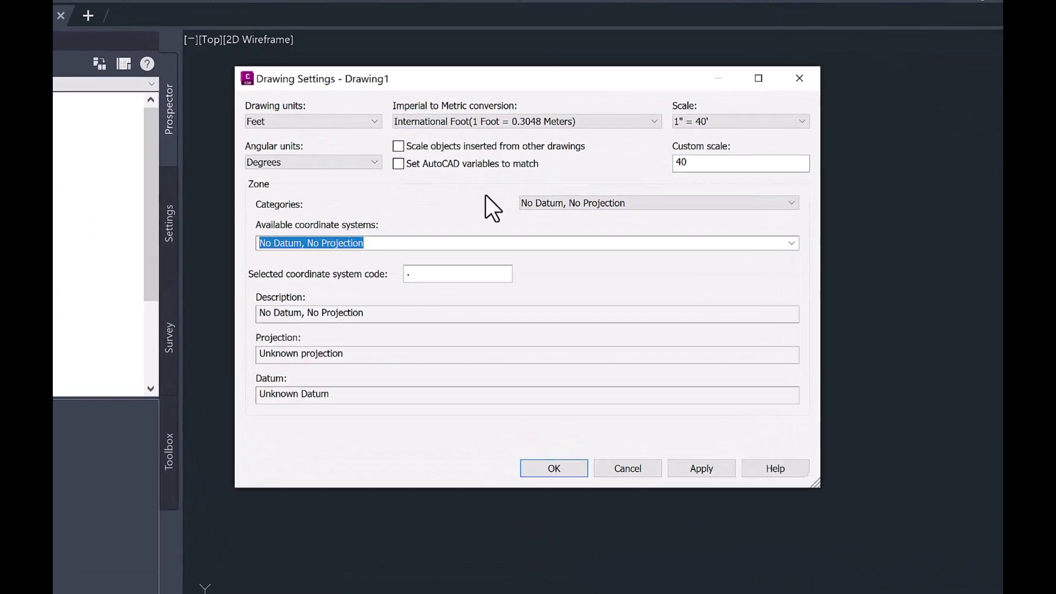
Choose the USA, Colorado category and Colorado Central Zone, US FT, and confirm
{"action": "left_click", "coordinate": [632, 203]}
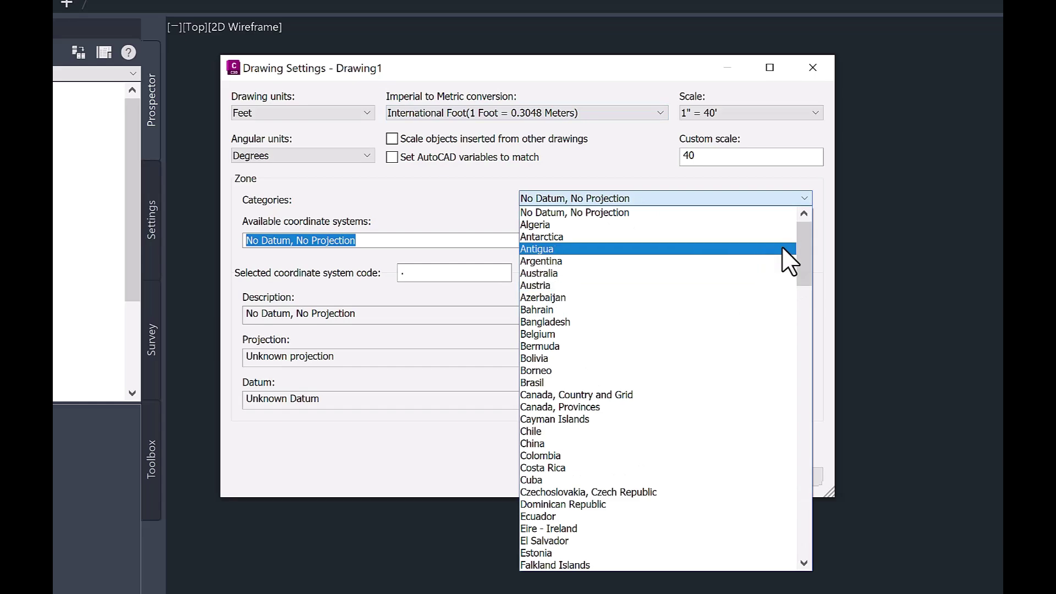
{"action": "left_click_drag", "start_coordinate": [808, 242], "coordinate": [800, 539]}
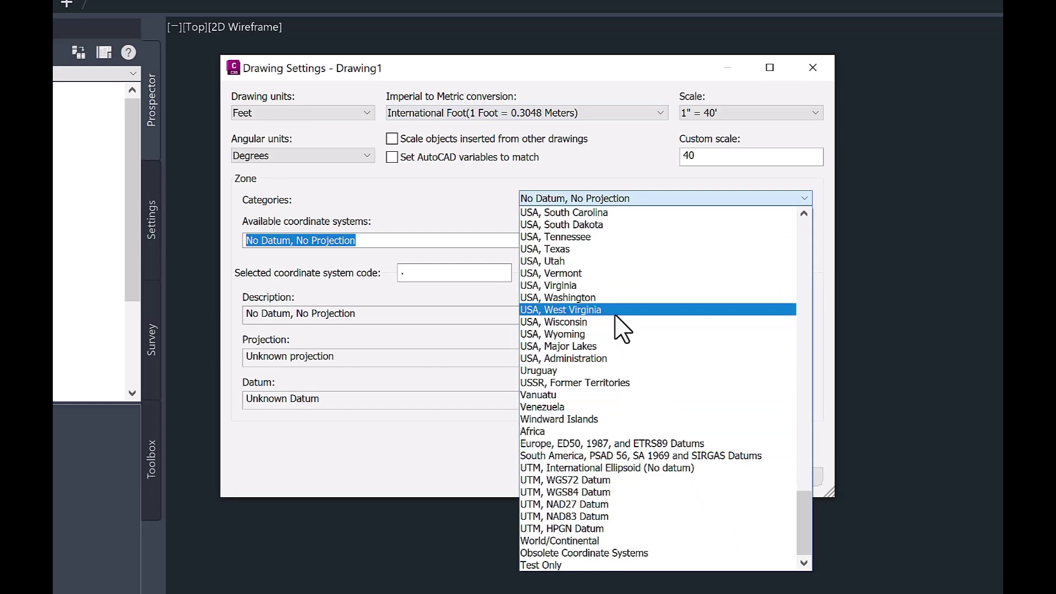
{"action": "scroll", "coordinate": [603, 315], "scroll_direction": "up", "scroll_amount": 1}
{"action": "scroll", "coordinate": [605, 318], "scroll_direction": "up", "scroll_amount": 13}
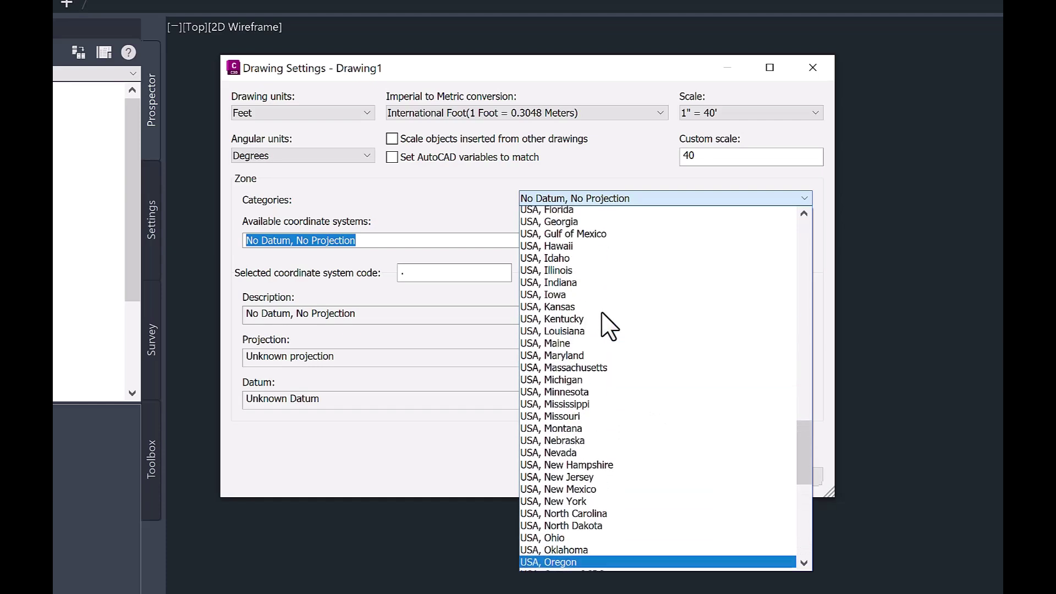
{"action": "left_click", "coordinate": [575, 286]}
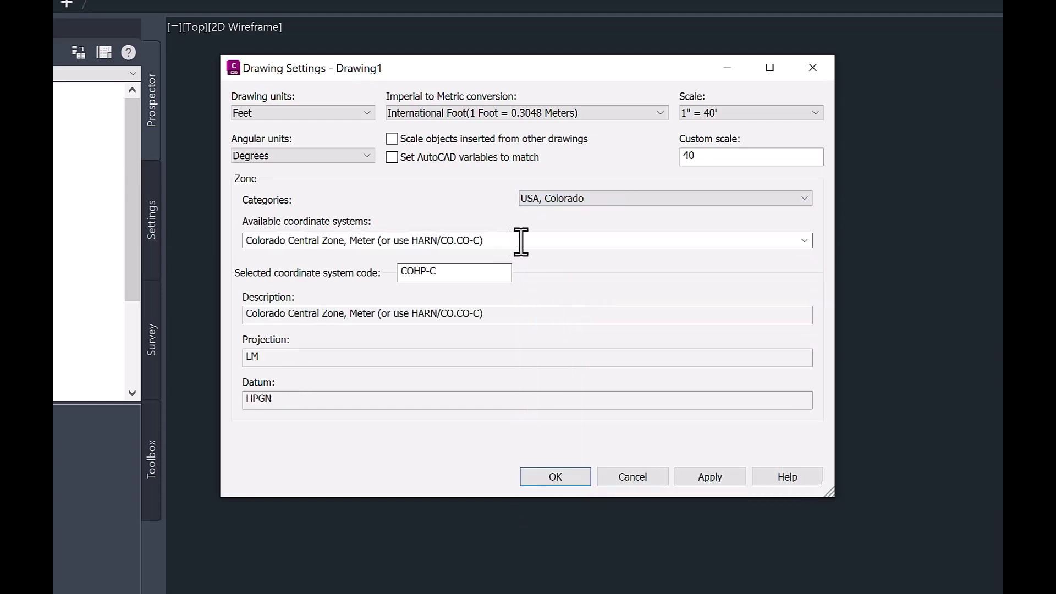
{"action": "left_click", "coordinate": [803, 240]}
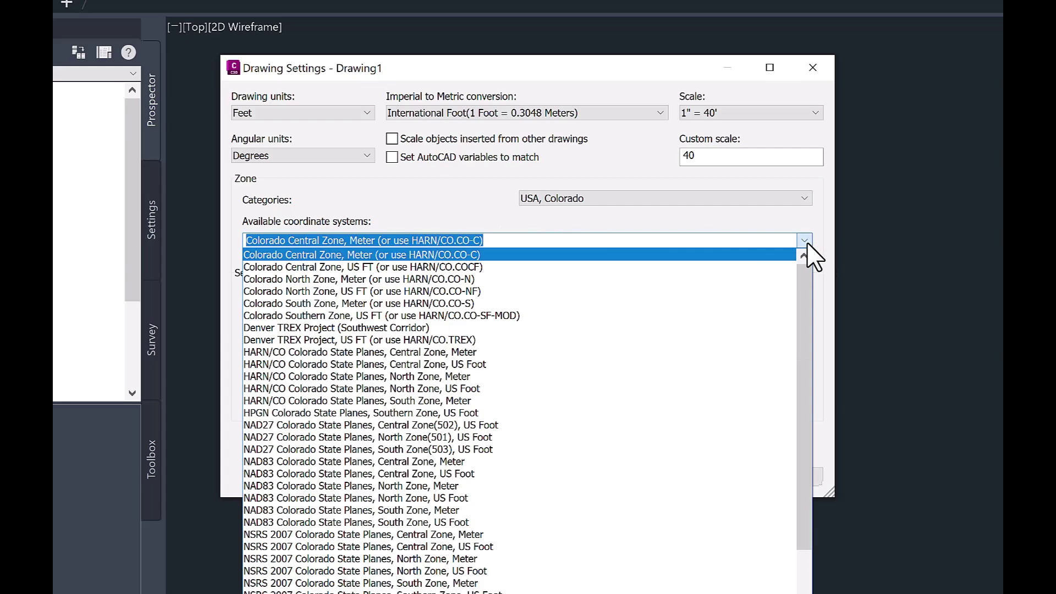
{"action": "left_click", "coordinate": [522, 266]}
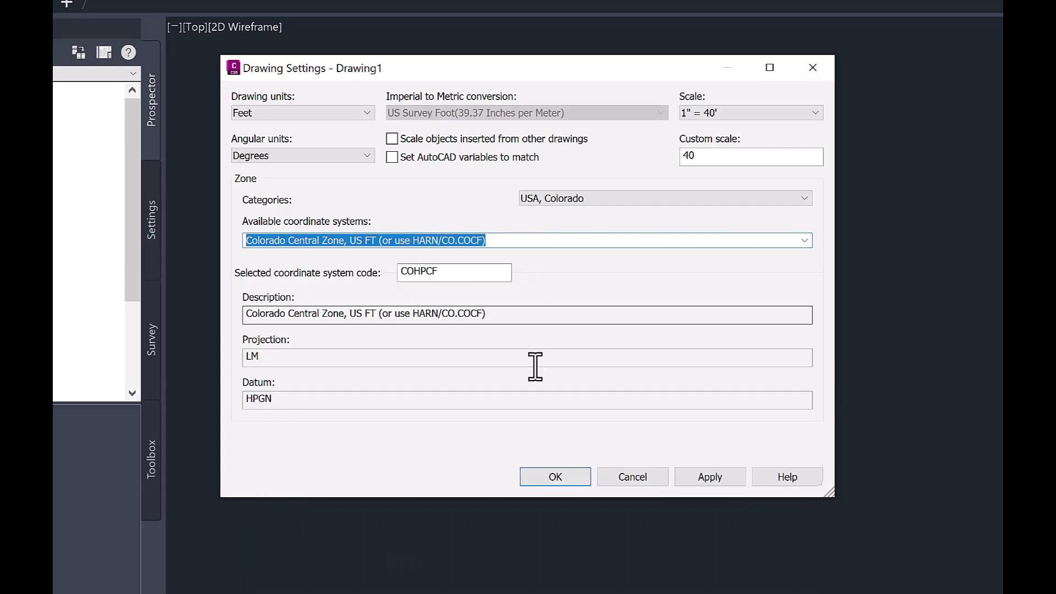
{"action": "left_click", "coordinate": [555, 477]}
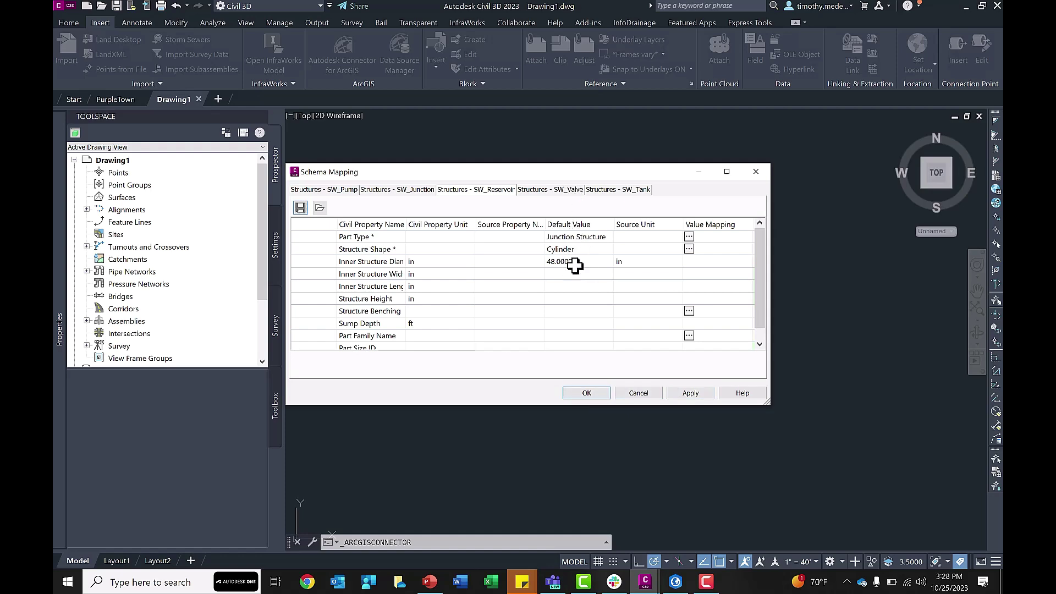
Accept the Schema Mapping and run the PurpleTown ArcGIS import into Drawing1
{"action": "left_click", "coordinate": [587, 393]}
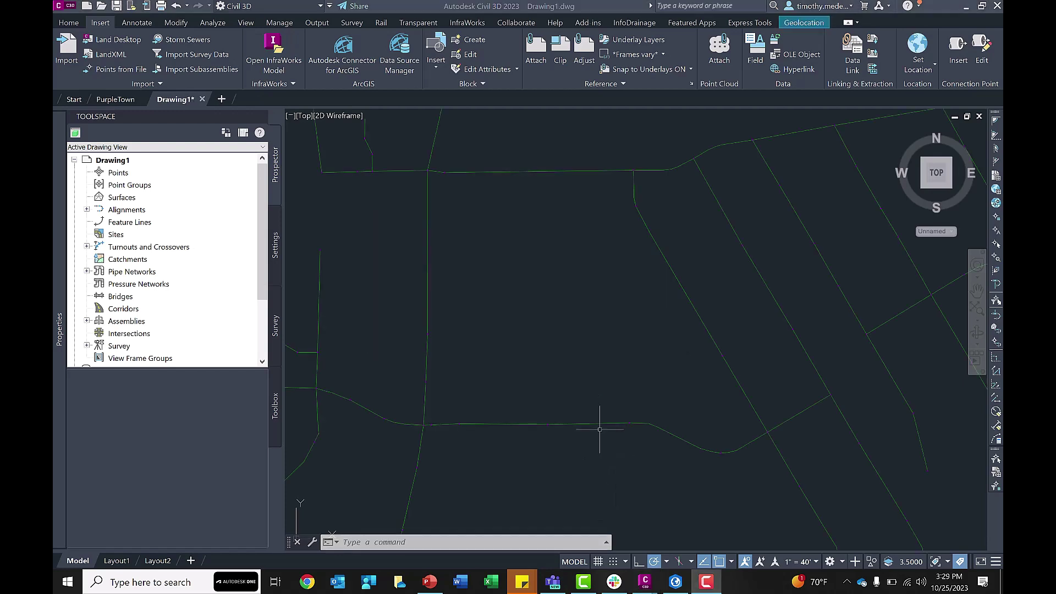
Zoom out to the imported green pipe alignments, view the PurpleTown tab, and return to Drawing1
{"action": "scroll", "coordinate": [605, 428], "scroll_direction": "down", "scroll_amount": 2}
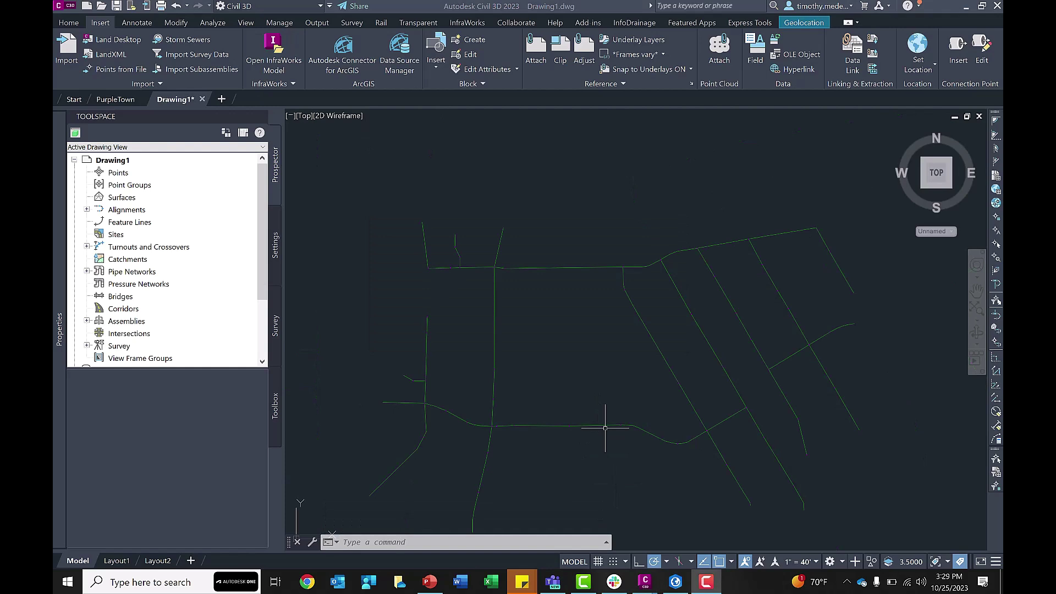
{"action": "scroll", "coordinate": [604, 427], "scroll_direction": "down", "scroll_amount": 2}
{"action": "middle_click_drag", "start_coordinate": [601, 371], "coordinate": [593, 350]}
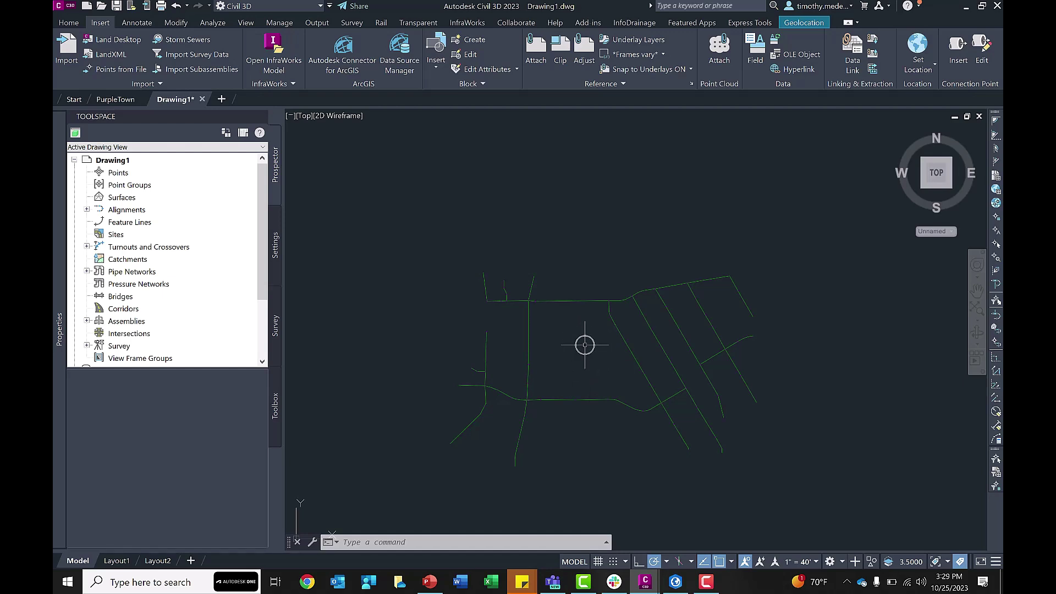
{"action": "mouse_move", "coordinate": [578, 357]}
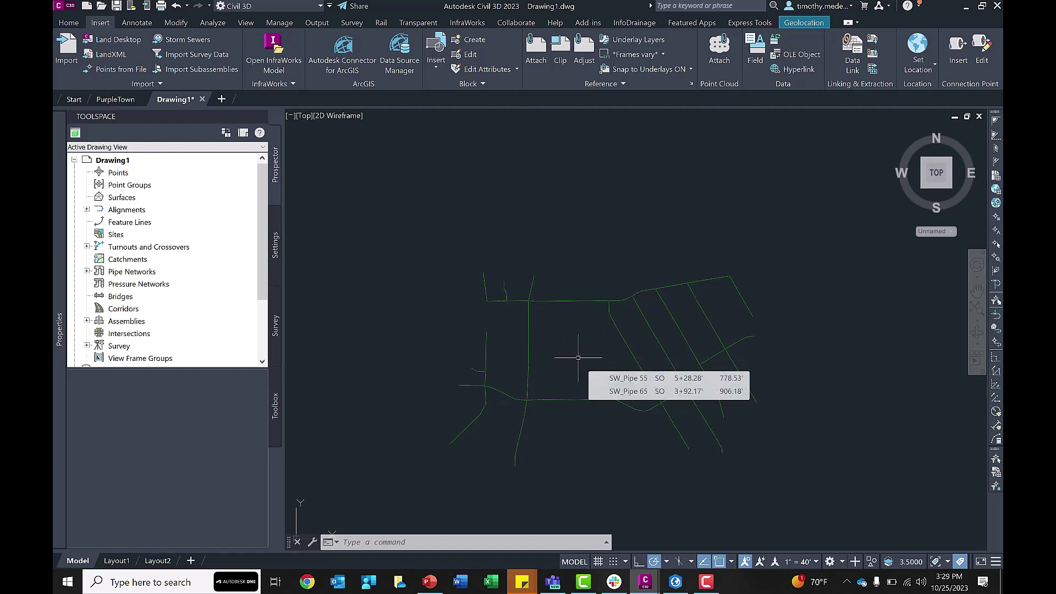
{"action": "left_click", "coordinate": [125, 98]}
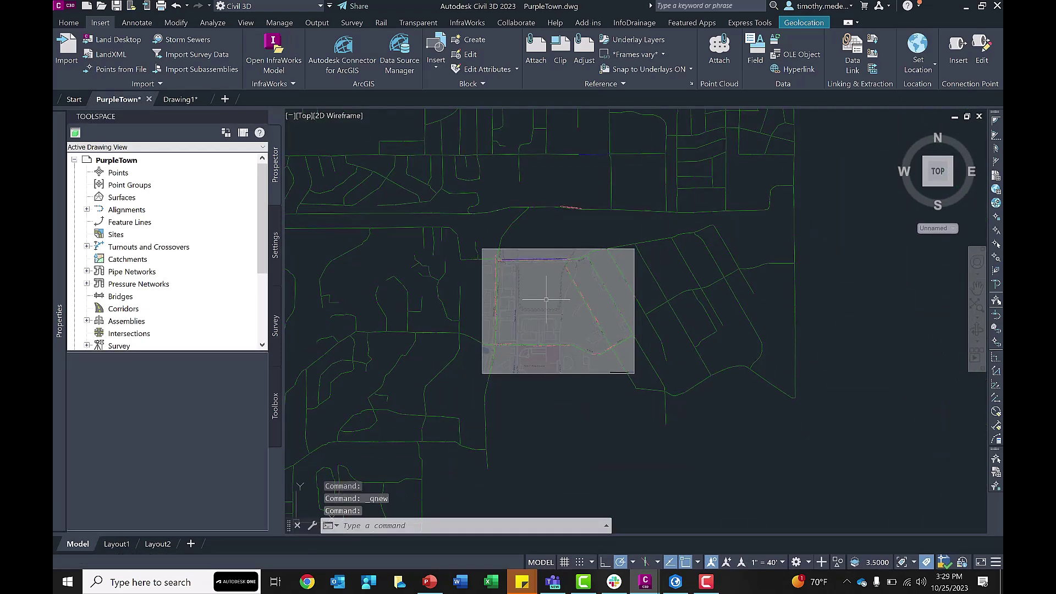
{"action": "middle_click_drag", "start_coordinate": [542, 302], "coordinate": [551, 301]}
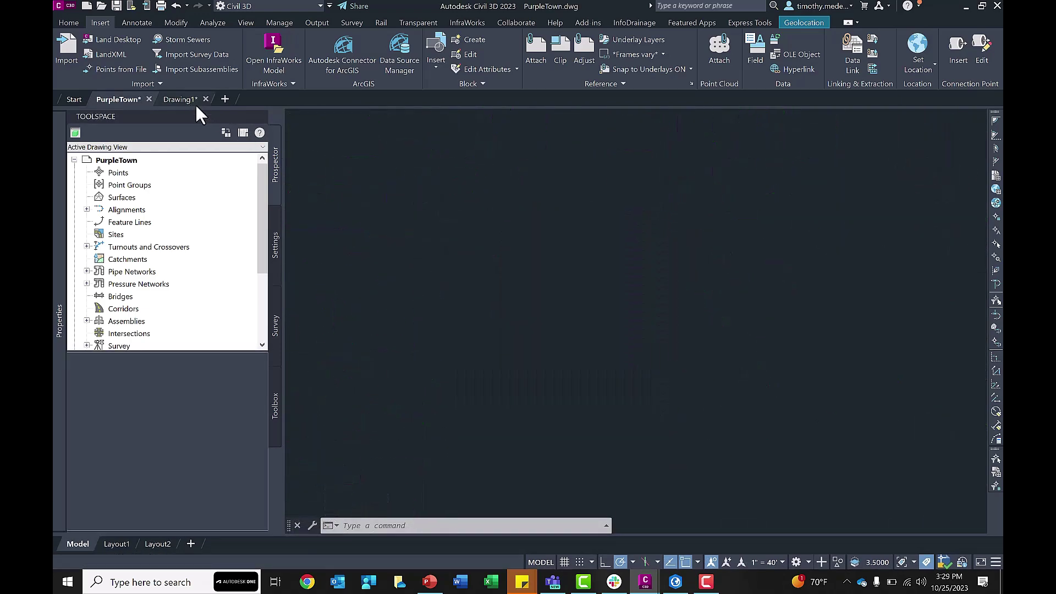
{"action": "key", "text": "ctrl+Tab"}
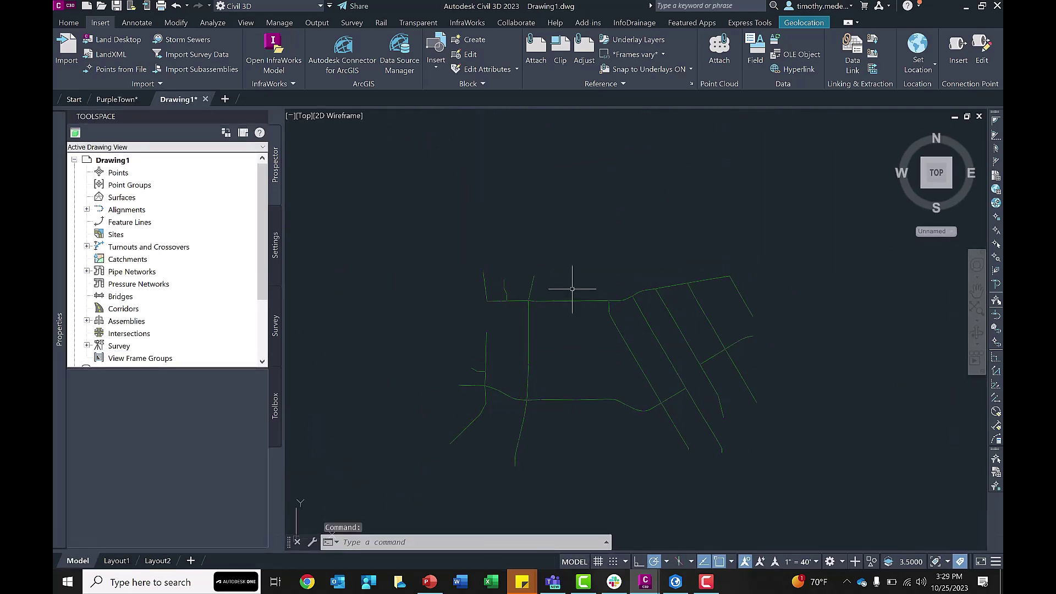
{"action": "scroll", "coordinate": [567, 320], "scroll_direction": "up", "scroll_amount": 3}
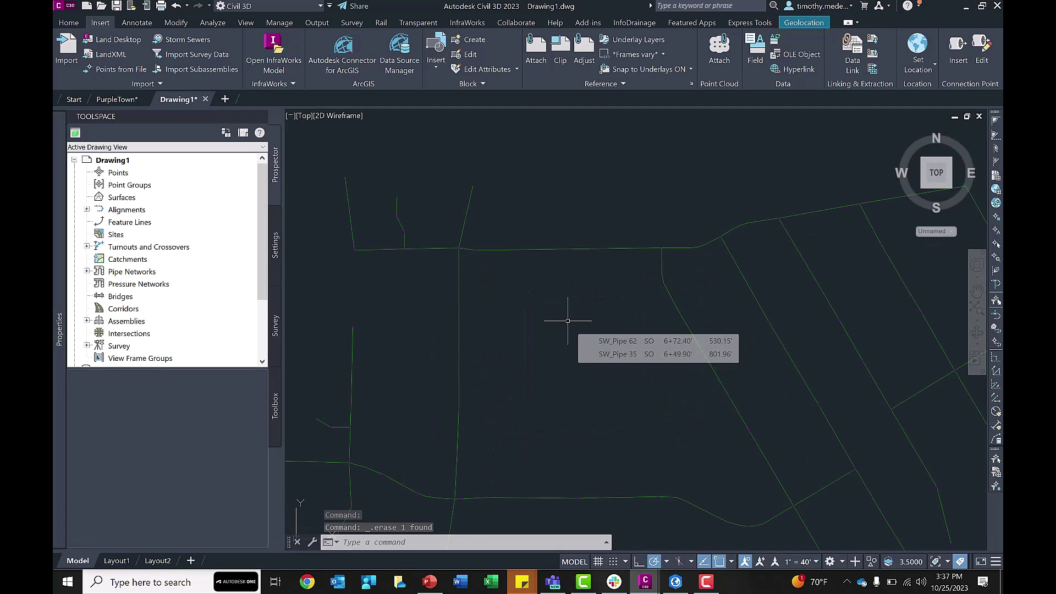
Add a Major Stations label entry to SW_Pipe 62 and edit its increment to 300'
{"action": "left_click", "coordinate": [557, 249]}
{"action": "right_click", "coordinate": [557, 249]}
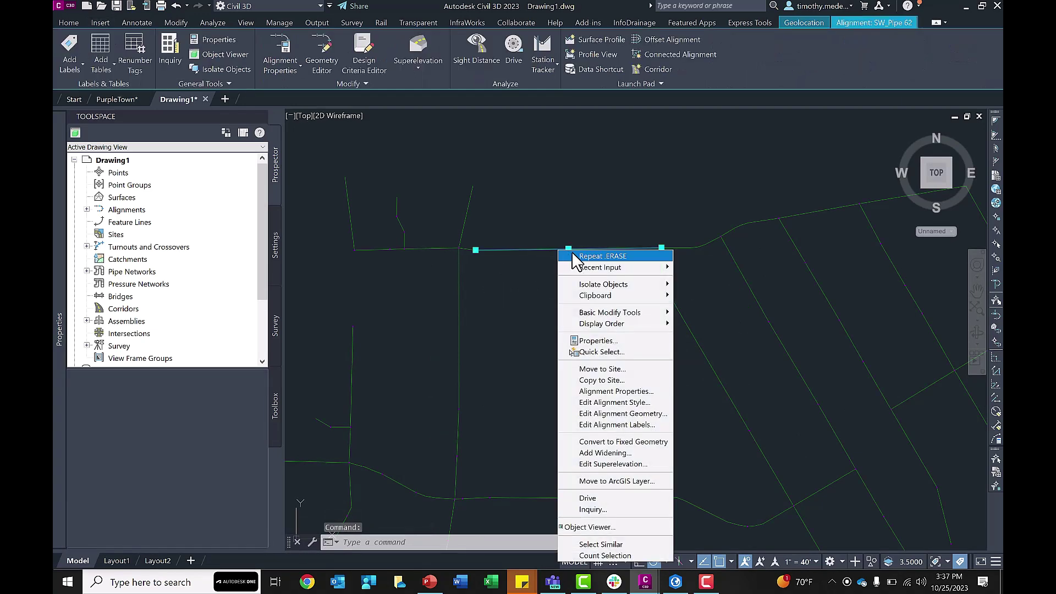
{"action": "left_click", "coordinate": [605, 424]}
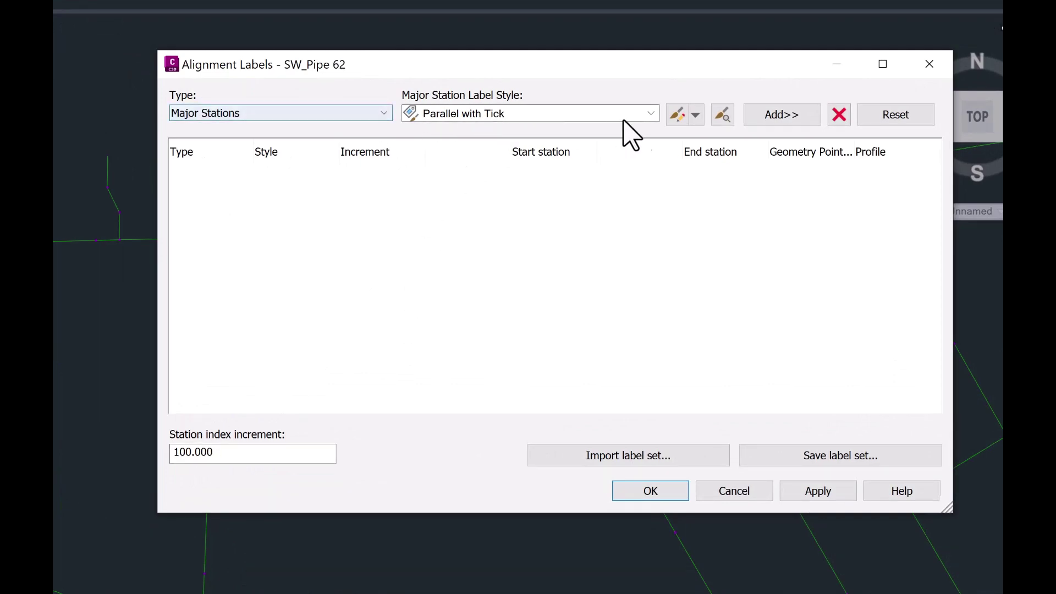
{"action": "left_click", "coordinate": [799, 113]}
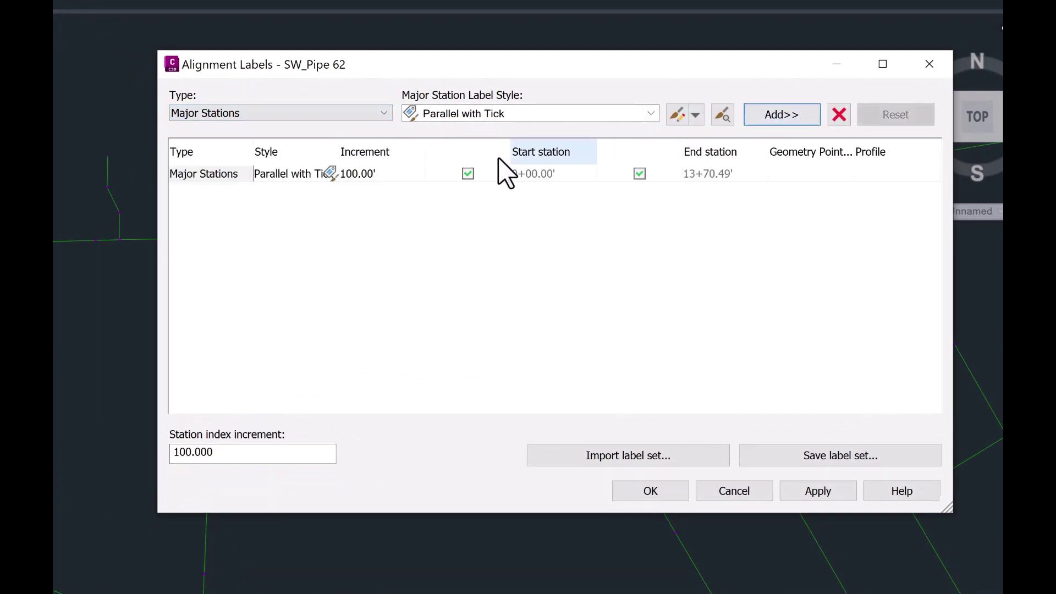
{"action": "left_click", "coordinate": [350, 174]}
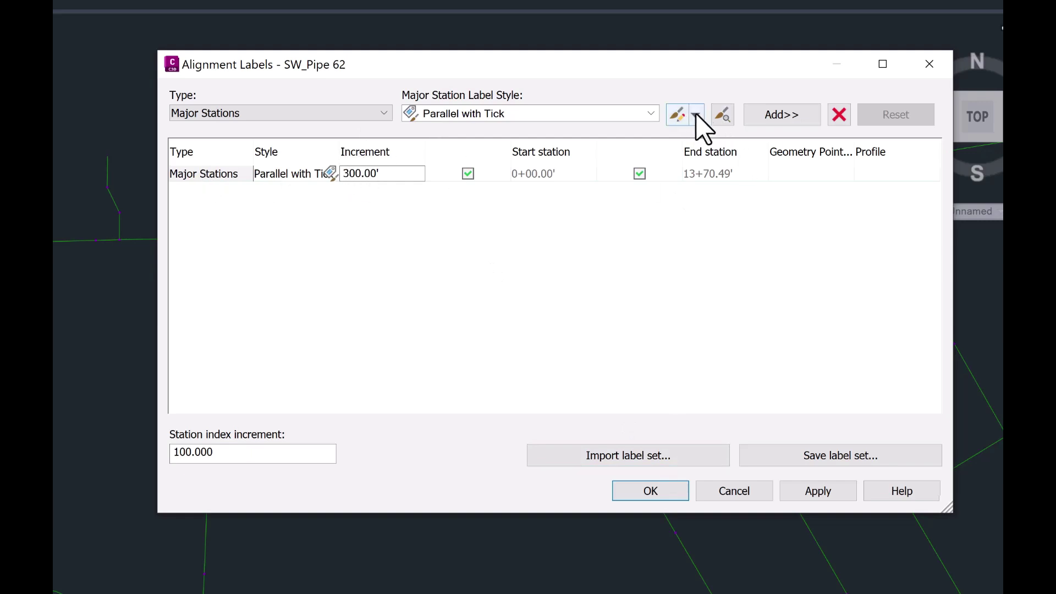
Create a new label style based on the chosen major station label style
{"action": "left_click", "coordinate": [332, 175]}
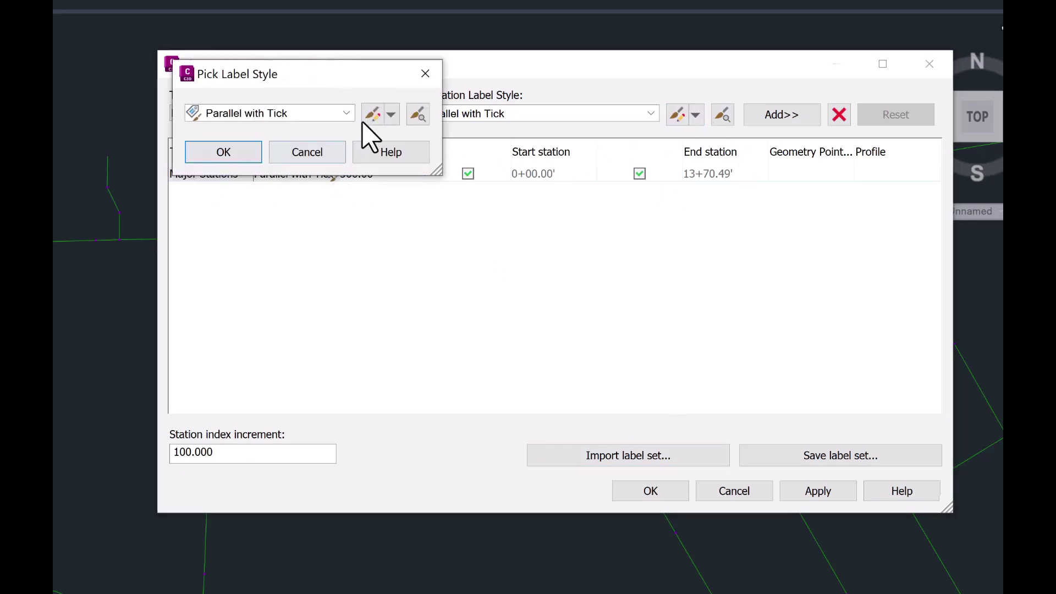
{"action": "left_click", "coordinate": [392, 115]}
{"action": "left_click", "coordinate": [393, 137]}
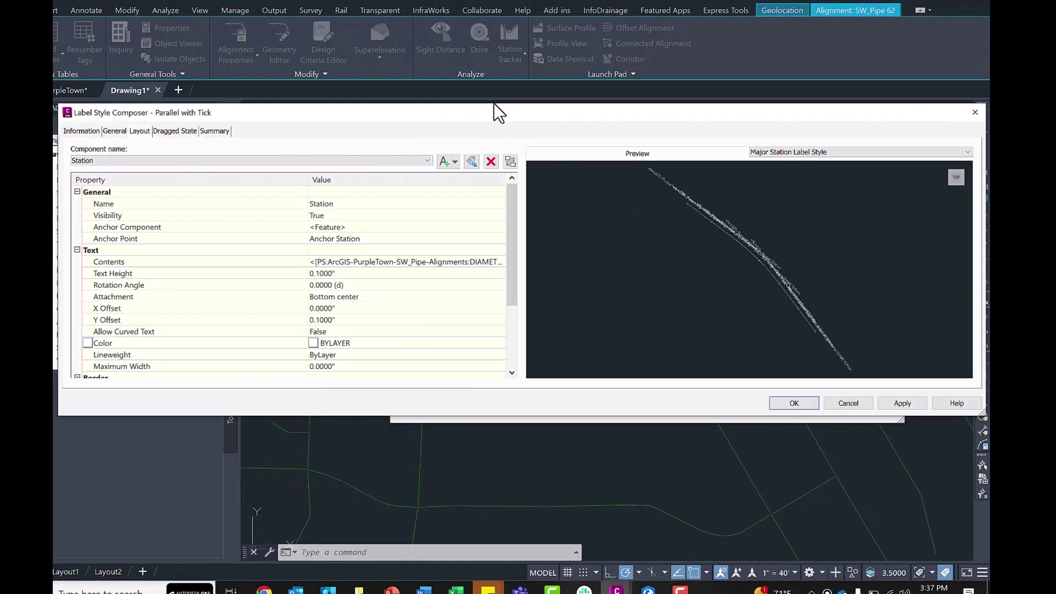
{"action": "left_click_drag", "start_coordinate": [483, 119], "coordinate": [480, 162]}
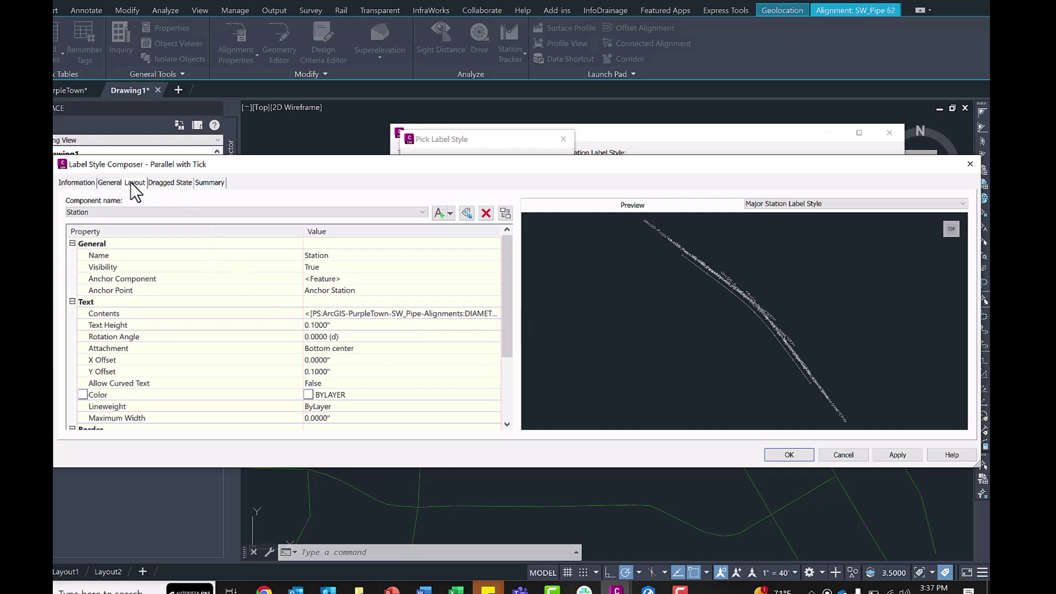
Open the label's text contents in the Text Component Editor and delete the existing field text
{"action": "left_click", "coordinate": [494, 316]}
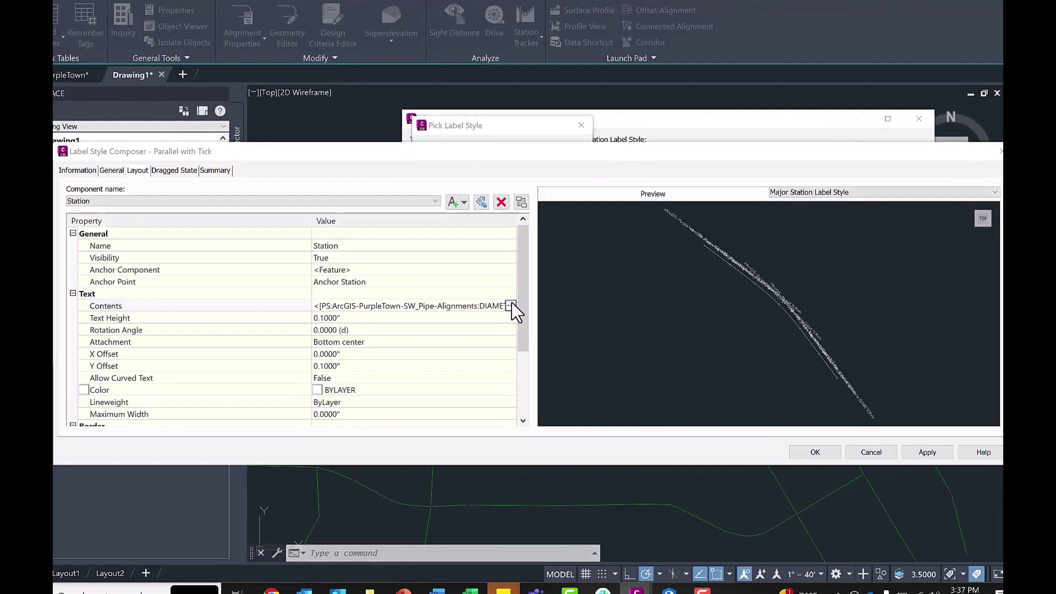
{"action": "left_click", "coordinate": [494, 313]}
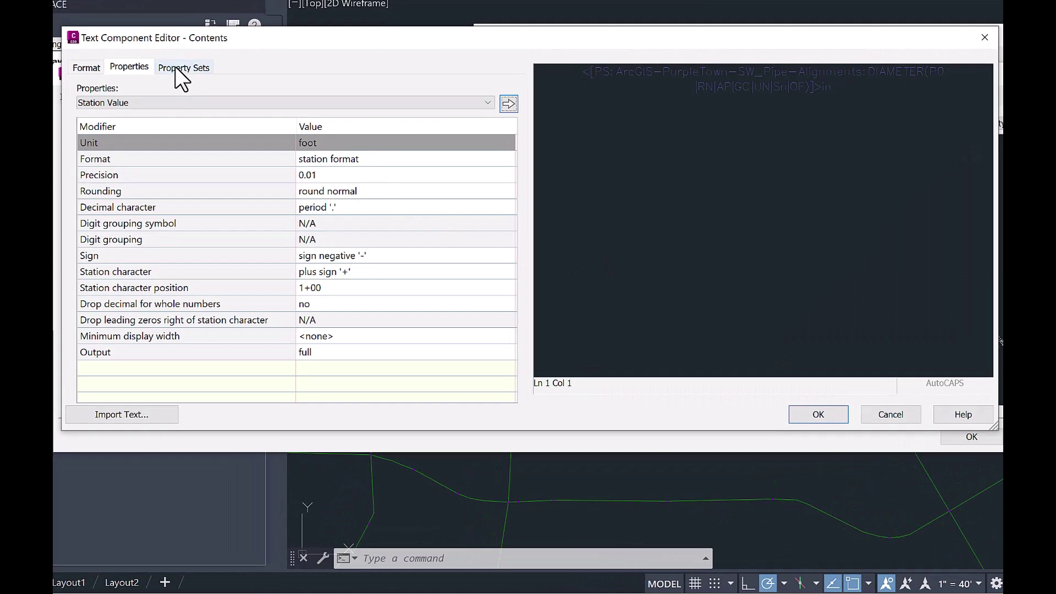
{"action": "left_click", "coordinate": [182, 69]}
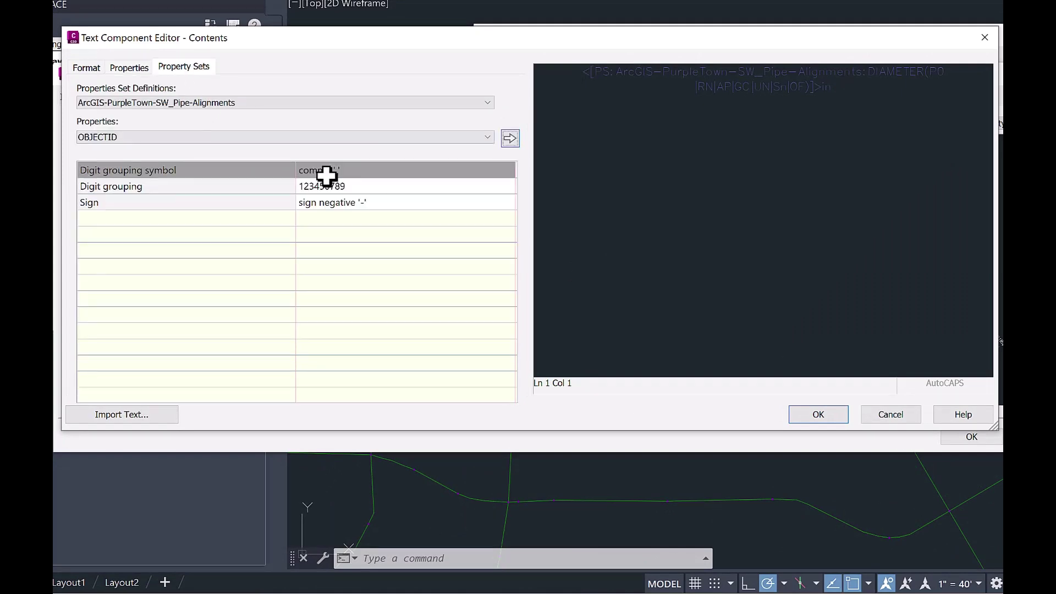
{"action": "left_click", "coordinate": [357, 139]}
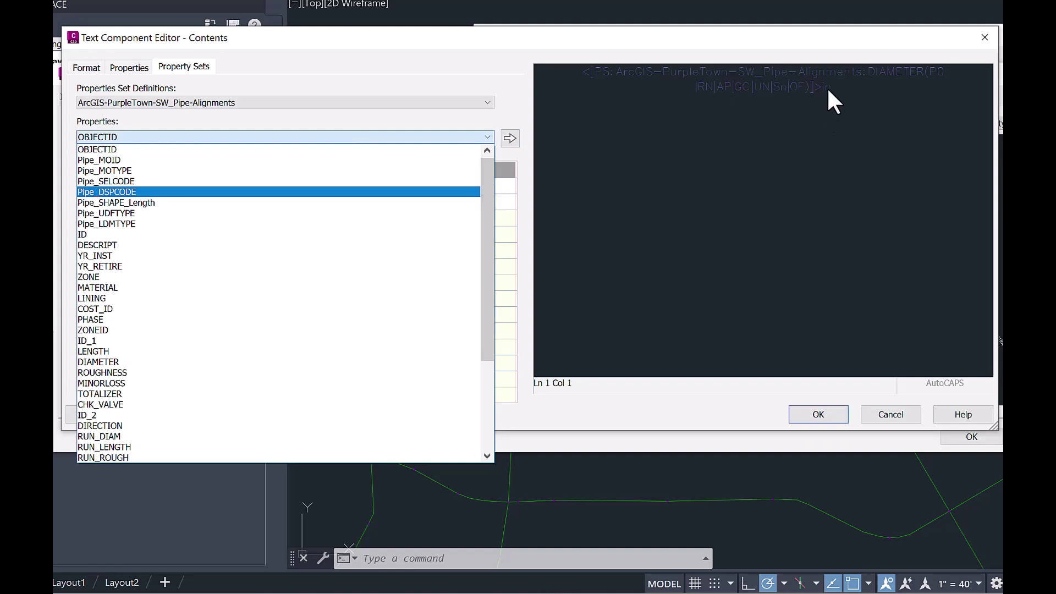
{"action": "left_click_drag", "start_coordinate": [490, 176], "coordinate": [487, 187]}
{"action": "left_click", "coordinate": [851, 94]}
{"action": "left_click_drag", "start_coordinate": [851, 95], "coordinate": [582, 66]}
{"action": "key", "text": "Delete"}
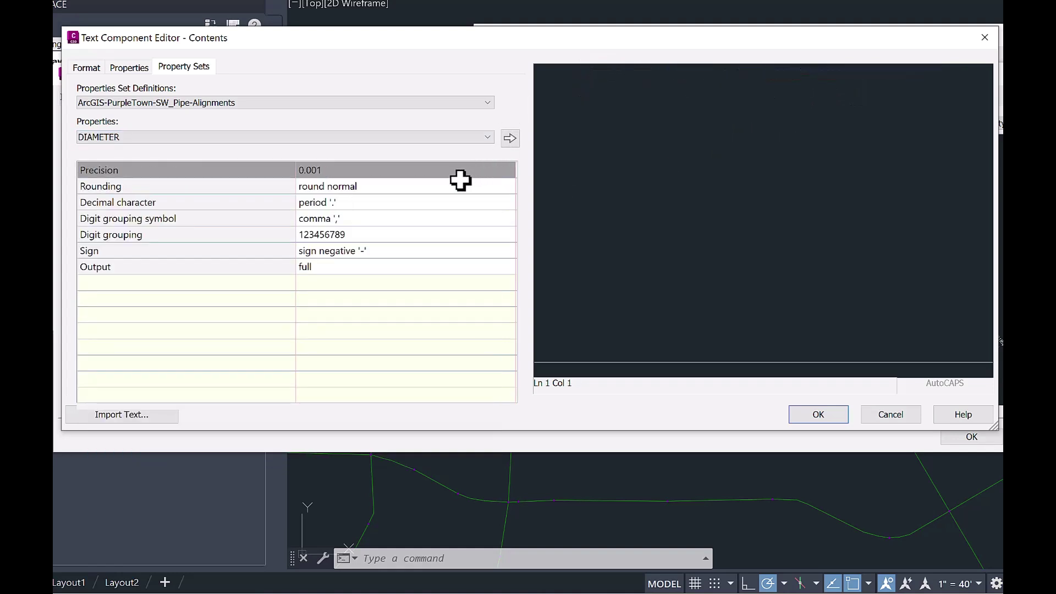
Insert the DIAMETER property field at precision 1, followed by 'in'
{"action": "left_click", "coordinate": [328, 170]}
{"action": "left_click", "coordinate": [308, 181]}
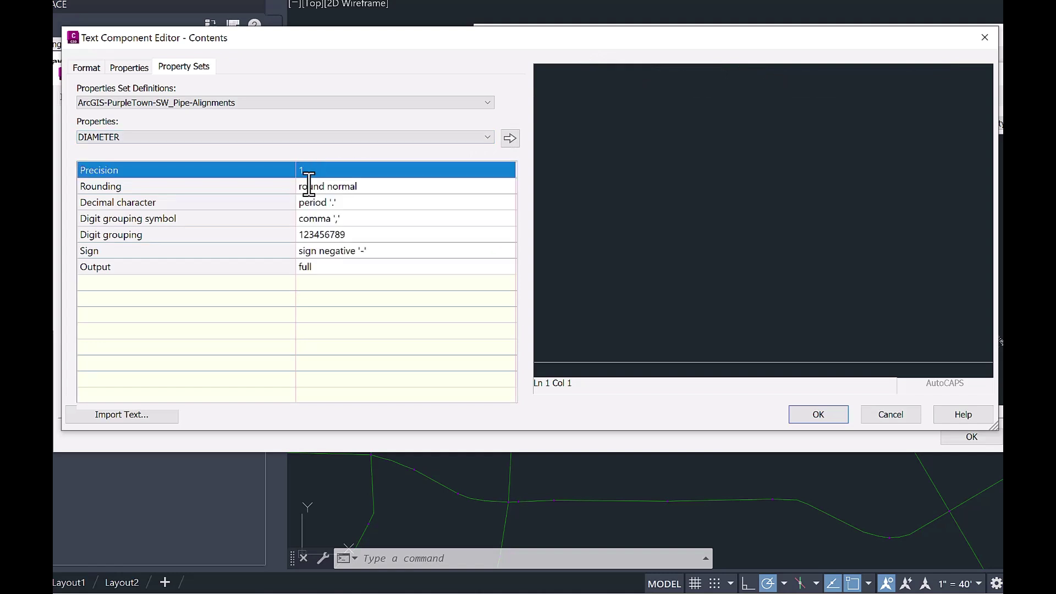
{"action": "left_click", "coordinate": [508, 138]}
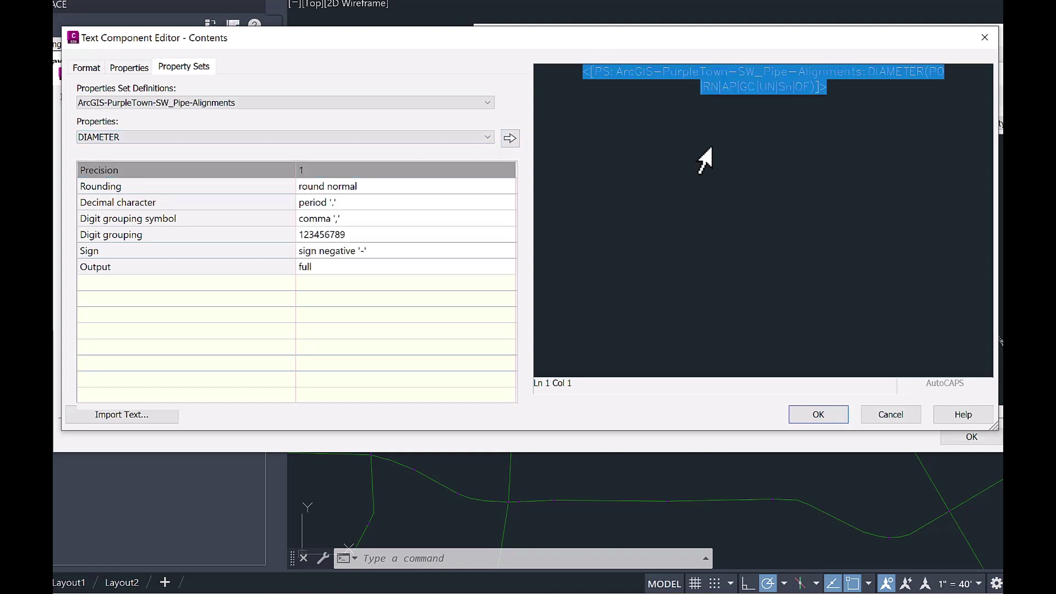
{"action": "left_click", "coordinate": [825, 85]}
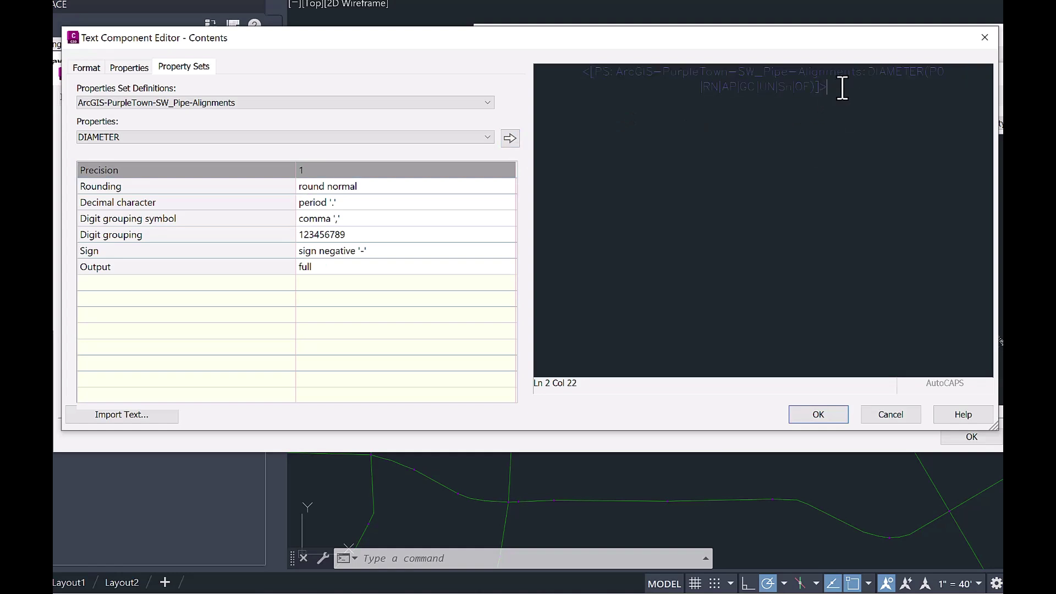
{"action": "type", "text": "in"}
Add the AVE_VELOC field at 0.1 precision after the diameter, followed by ' gpm'
{"action": "left_click", "coordinate": [476, 134]}
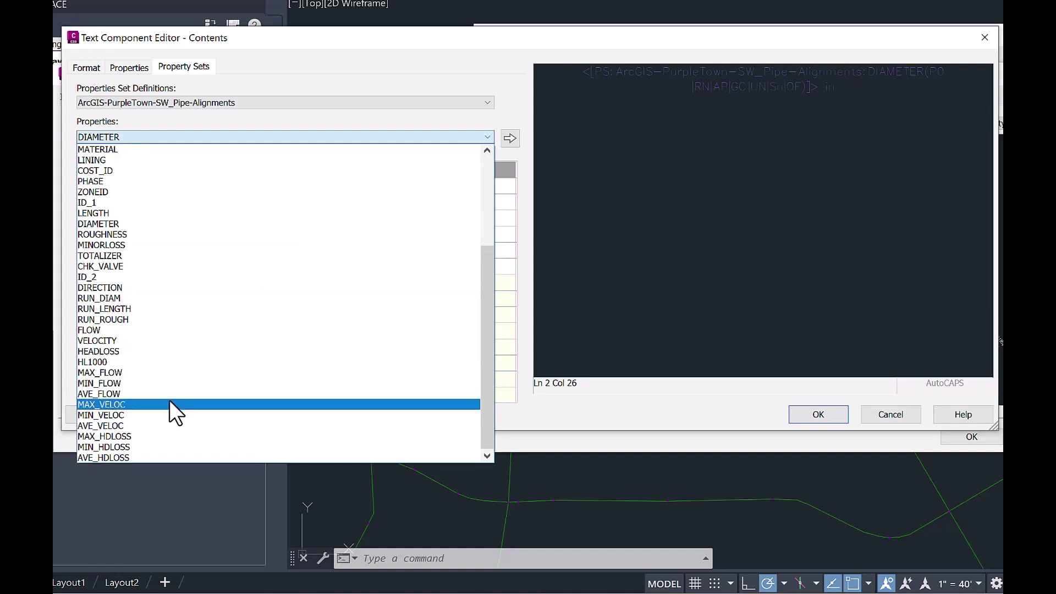
{"action": "left_click", "coordinate": [158, 426]}
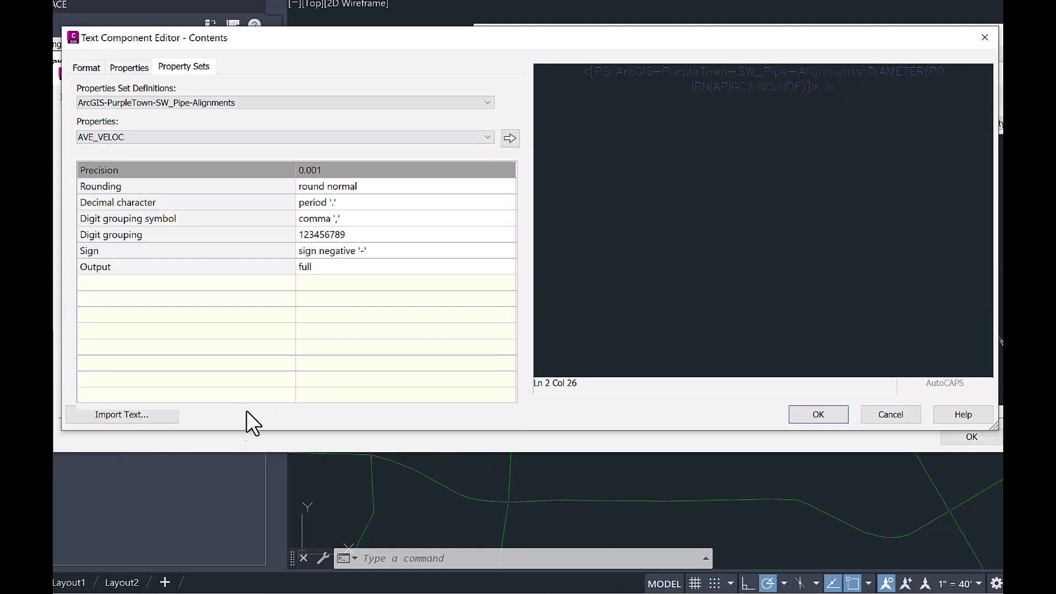
{"action": "left_click", "coordinate": [330, 170]}
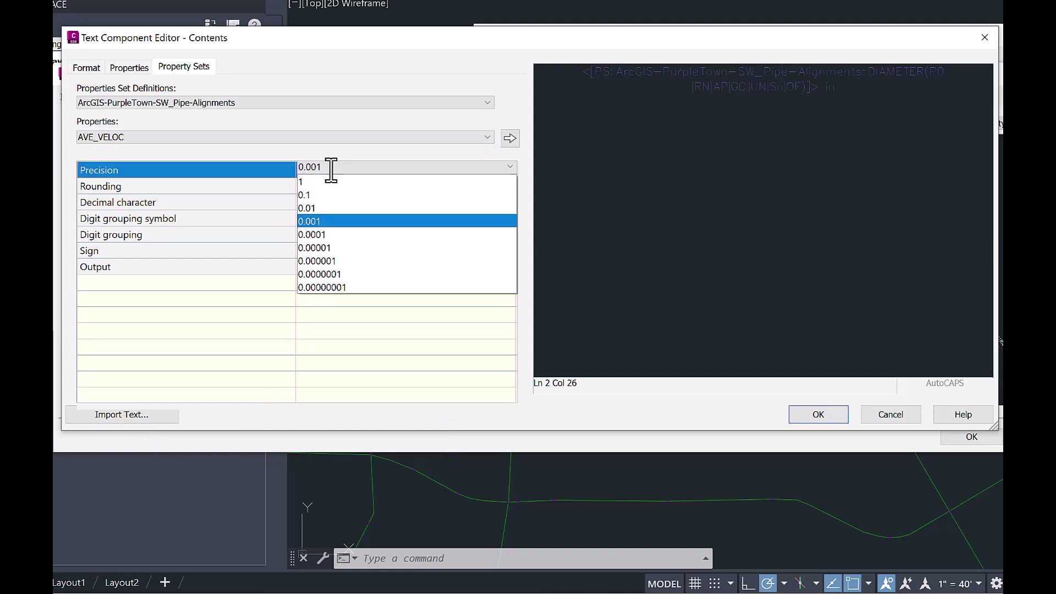
{"action": "left_click", "coordinate": [313, 199]}
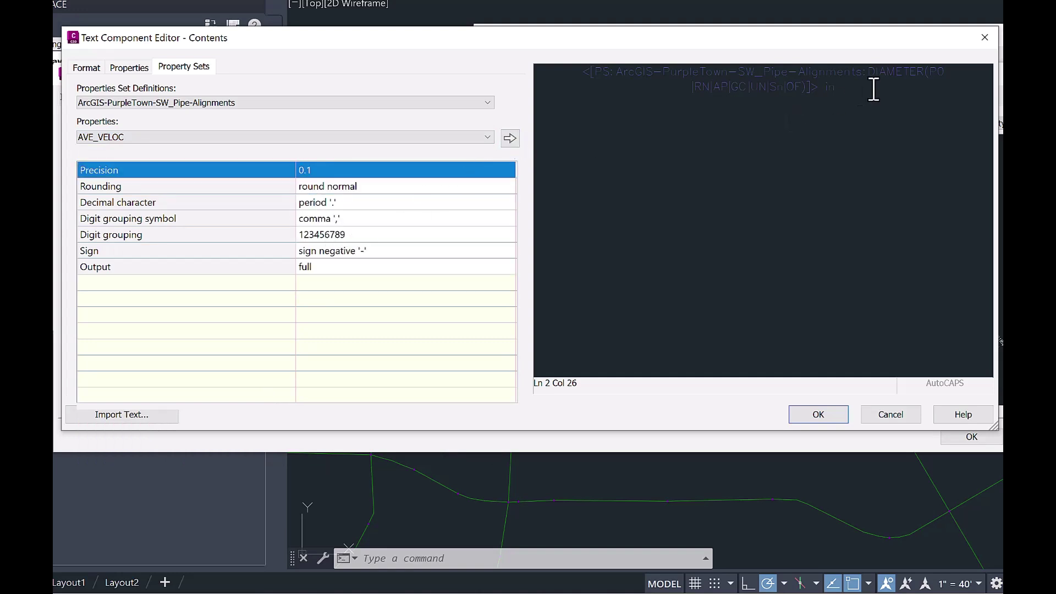
{"action": "left_click", "coordinate": [872, 89]}
{"action": "left_click", "coordinate": [510, 138]}
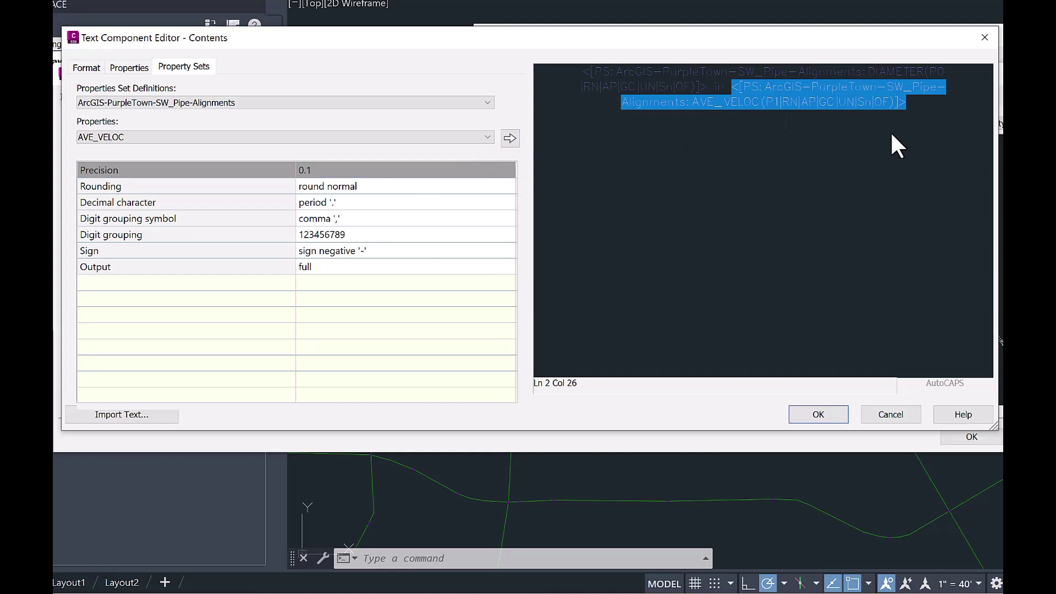
{"action": "left_click", "coordinate": [917, 109]}
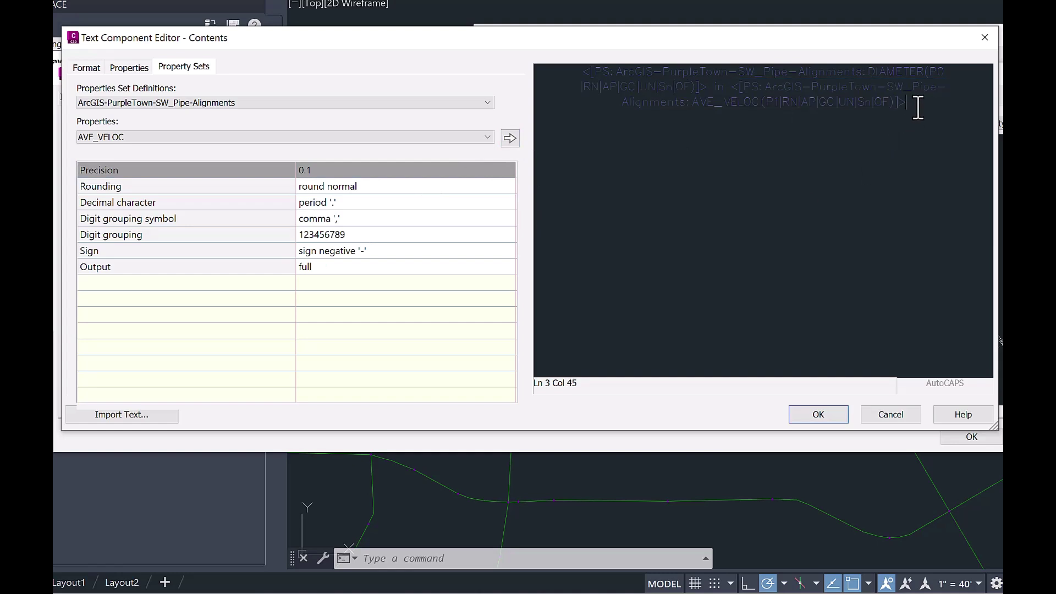
{"action": "type", "text": "gpm"}
Accept the edited label style and apply major station labels to the SW_Pipe 62 alignment
{"action": "left_click", "coordinate": [819, 415]}
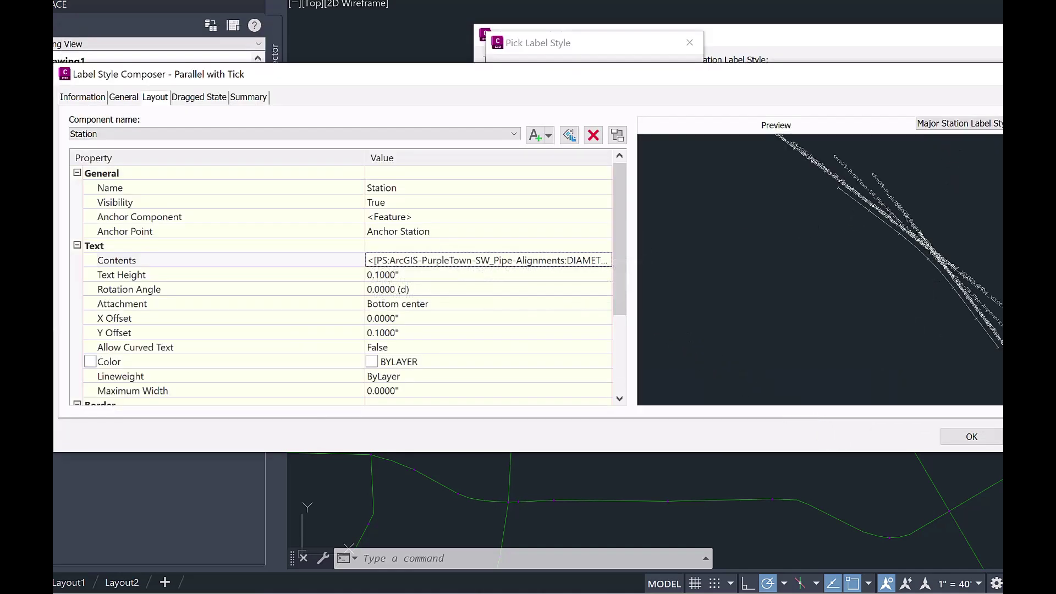
{"action": "left_click", "coordinate": [978, 442]}
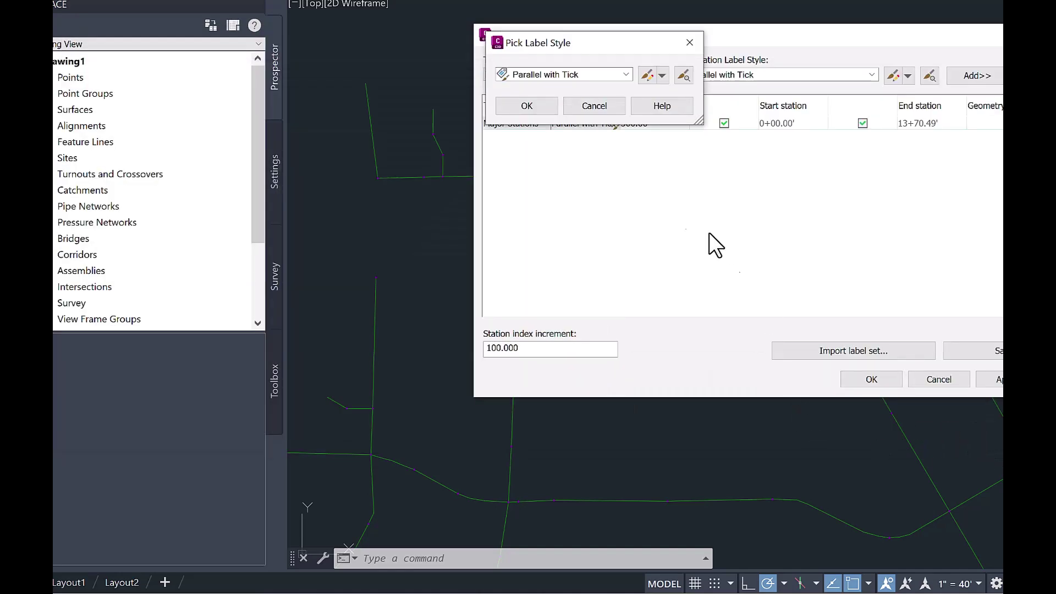
{"action": "left_click", "coordinate": [539, 111]}
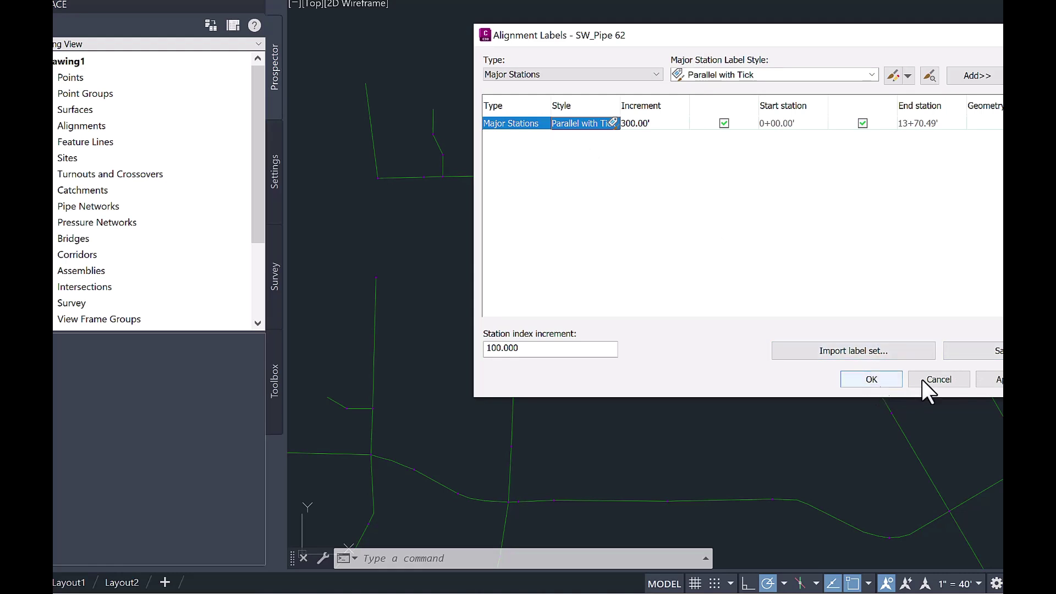
{"action": "left_click", "coordinate": [873, 379]}
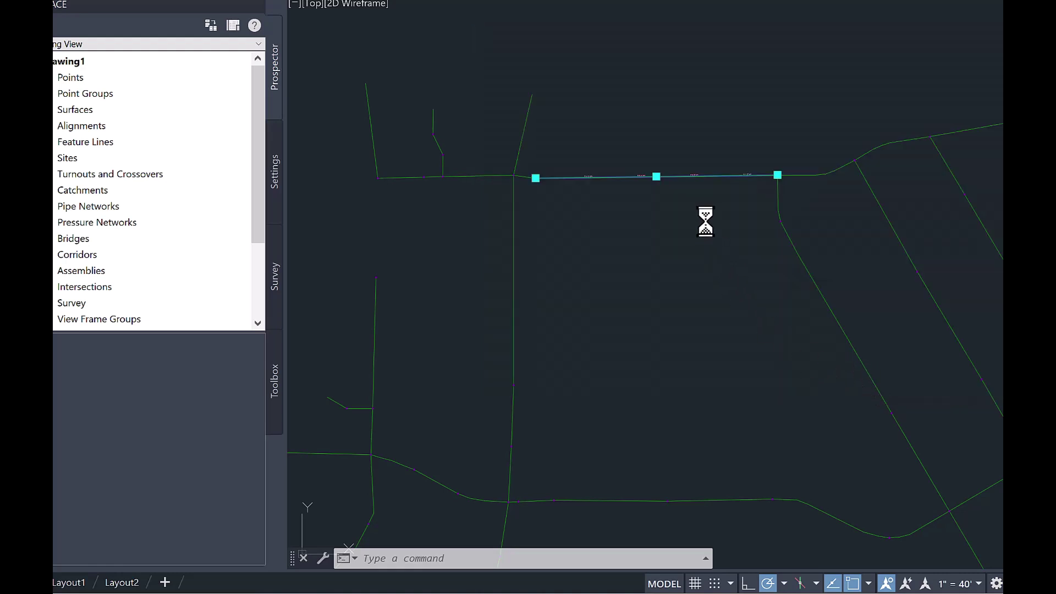
Zoom and pan along the pipe to inspect the '10 in 0.0 gpm' station labels
{"action": "scroll", "coordinate": [674, 179], "scroll_direction": "up", "scroll_amount": 10}
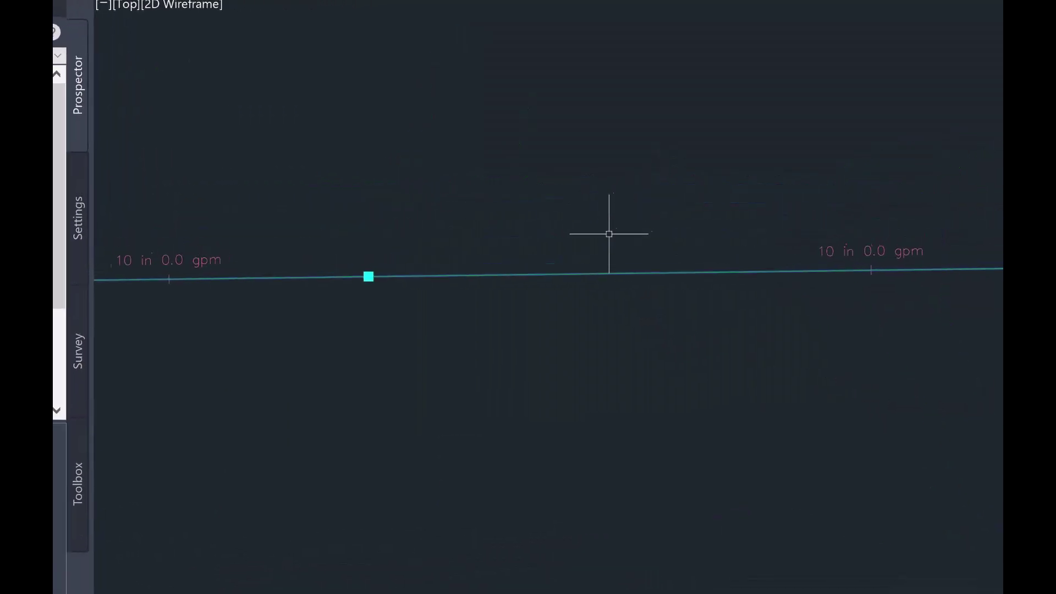
{"action": "scroll", "coordinate": [453, 294], "scroll_direction": "down", "scroll_amount": 4}
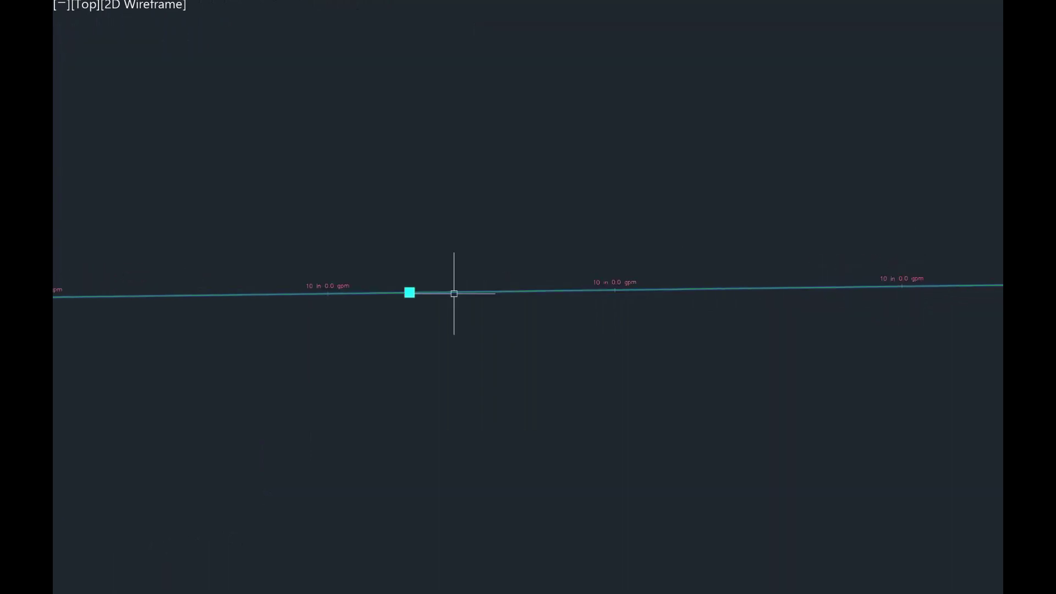
{"action": "scroll", "coordinate": [453, 294], "scroll_direction": "down", "scroll_amount": 2}
{"action": "middle_click_drag", "start_coordinate": [695, 438], "coordinate": [733, 306]}
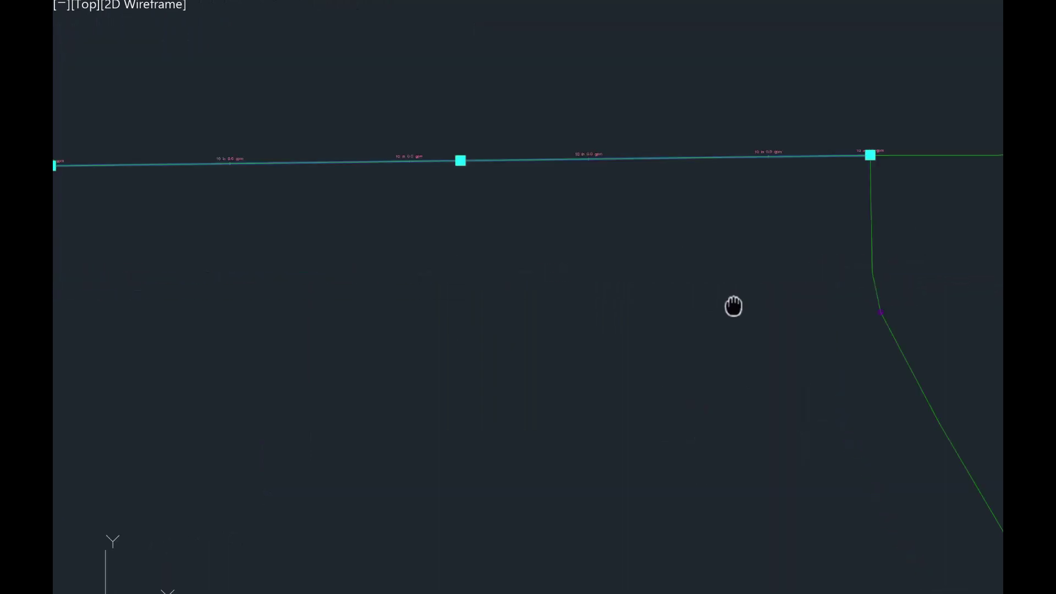
{"action": "scroll", "coordinate": [576, 364], "scroll_direction": "down", "scroll_amount": 3}
{"action": "middle_click_drag", "start_coordinate": [549, 462], "coordinate": [559, 303]}
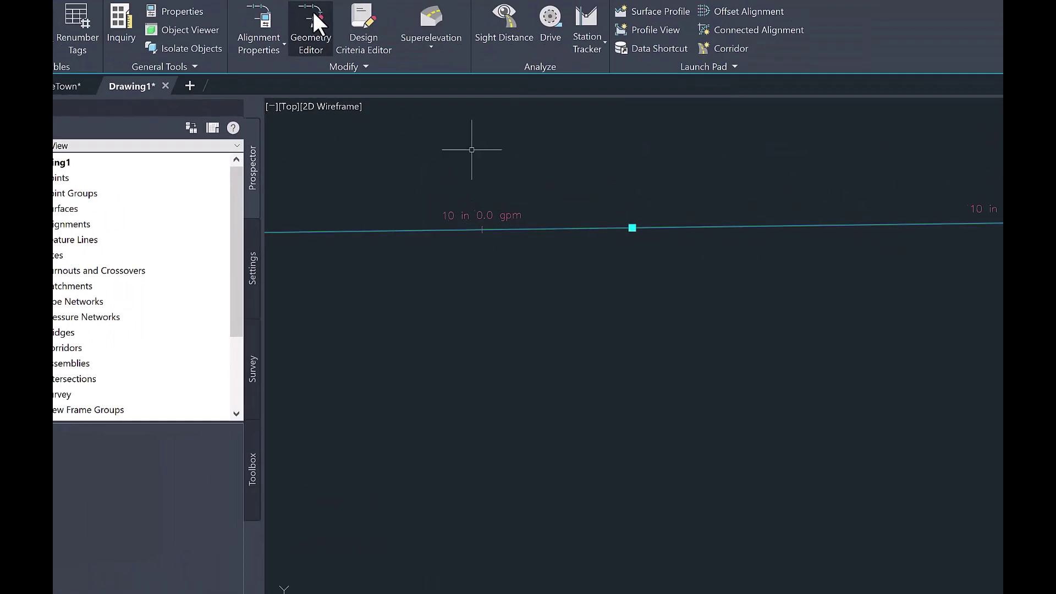
Start Create Pressure Network from Object using the labelled pipe alignment, keeping the default direction
{"action": "left_click", "coordinate": [76, 26]}
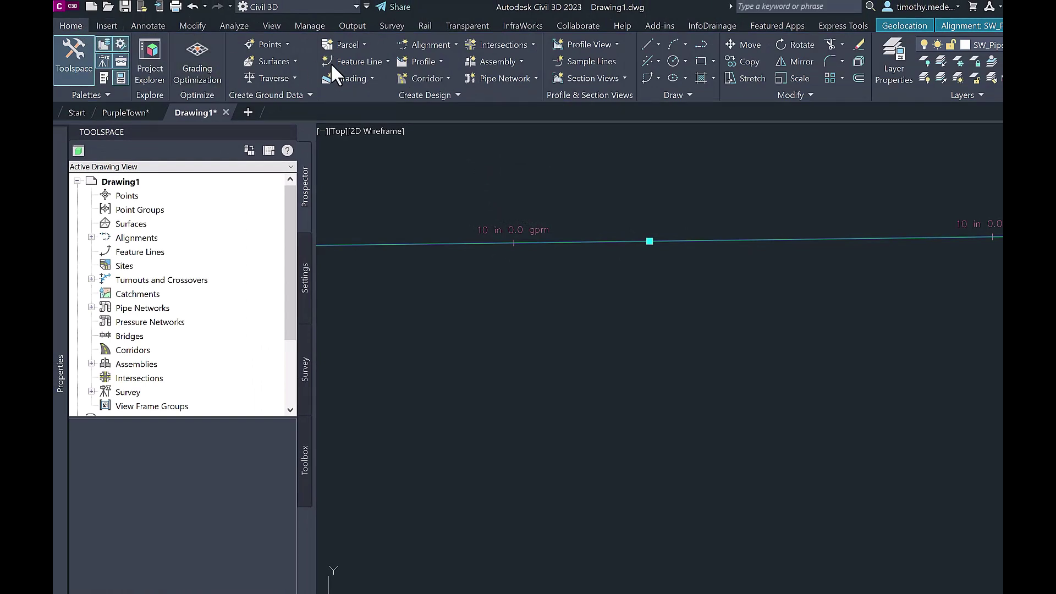
{"action": "left_click", "coordinate": [490, 78]}
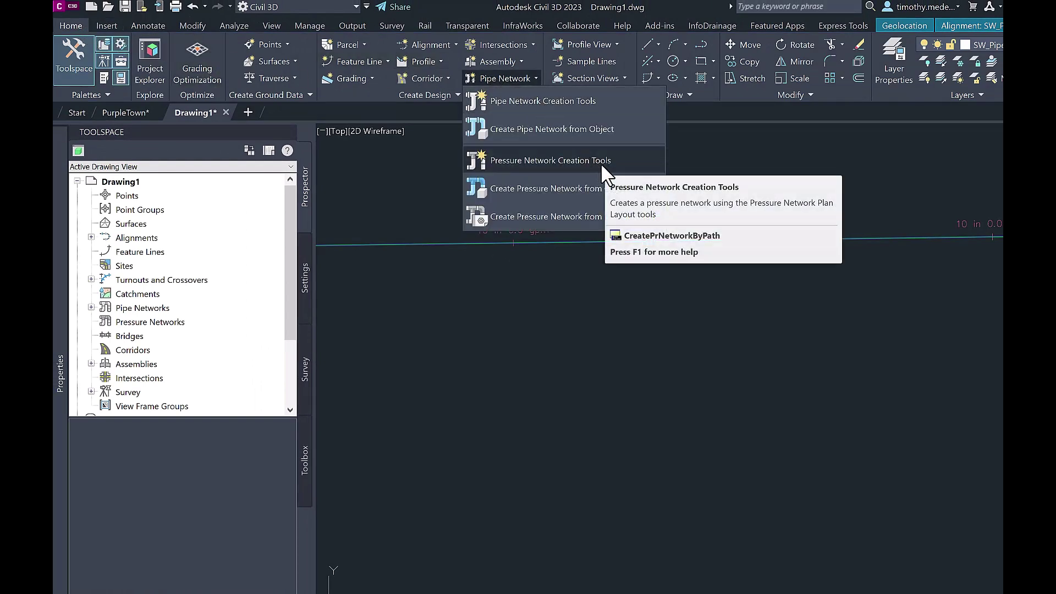
{"action": "left_click", "coordinate": [592, 188]}
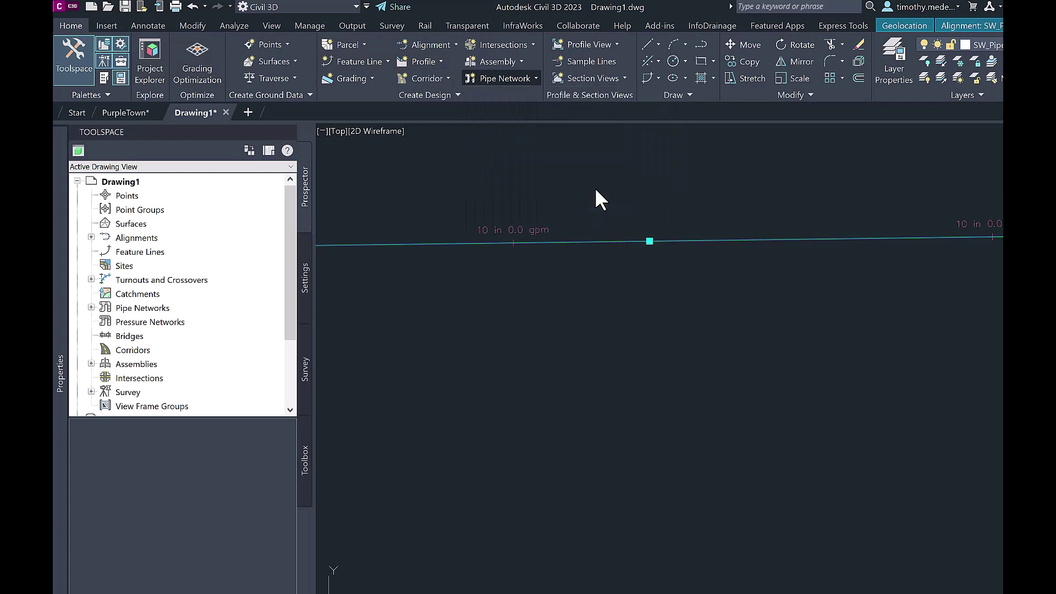
{"action": "left_click", "coordinate": [627, 242]}
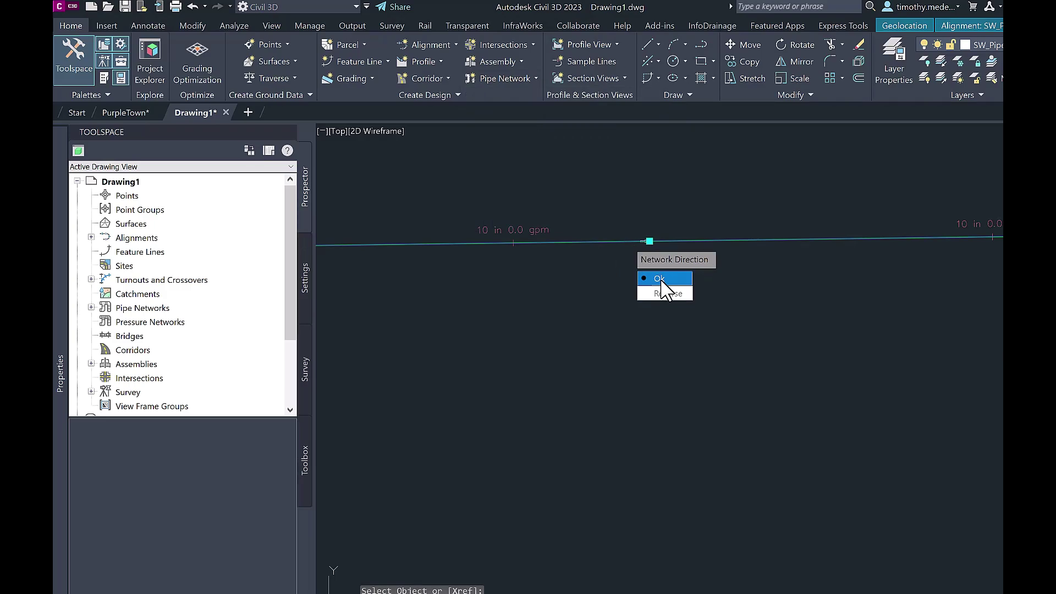
{"action": "left_click", "coordinate": [661, 279]}
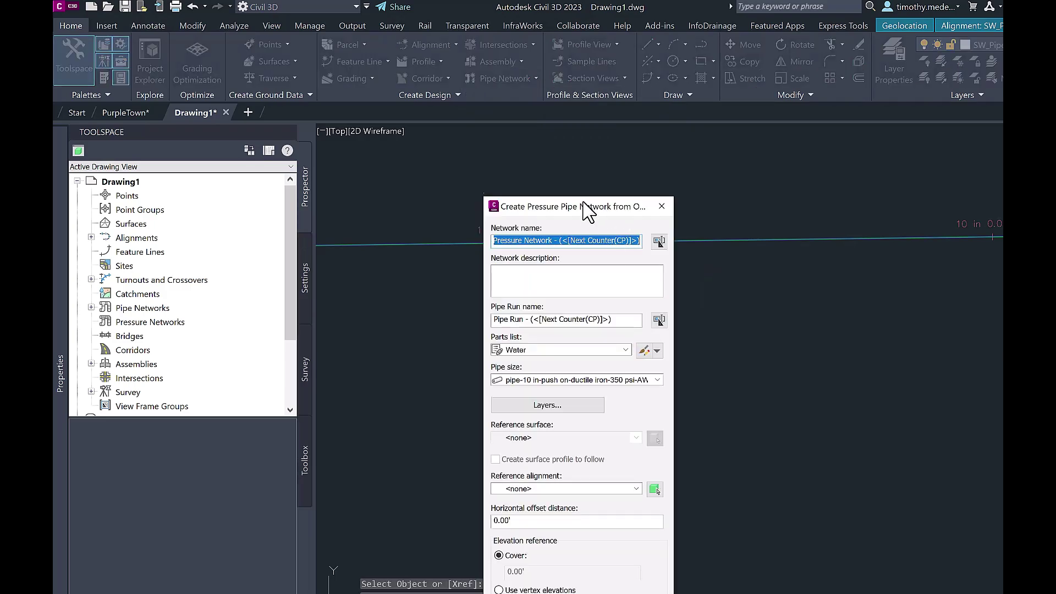
{"action": "left_click_drag", "start_coordinate": [585, 197], "coordinate": [732, 28]}
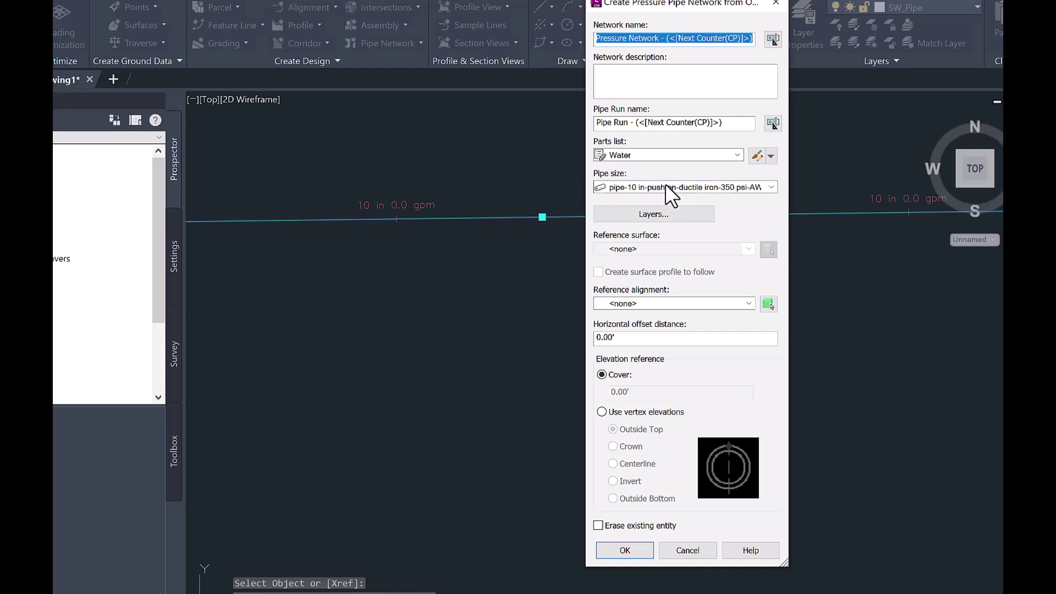
Keep the 10-inch ductile iron pipe size, create the network, and expand Pressure Network - (1) in Prospector
{"action": "left_click", "coordinate": [770, 187]}
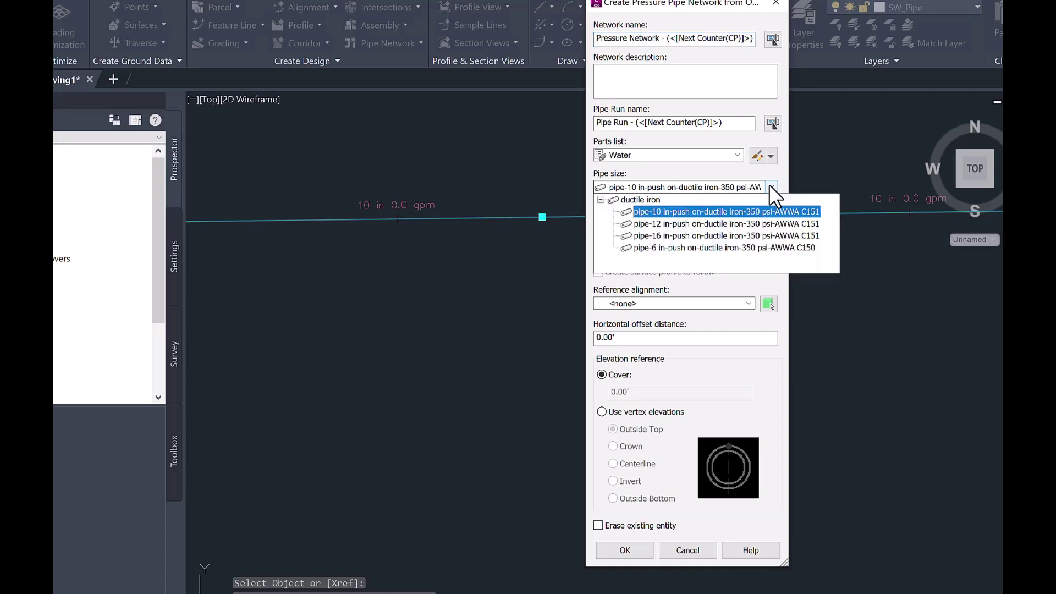
{"action": "left_click", "coordinate": [769, 183]}
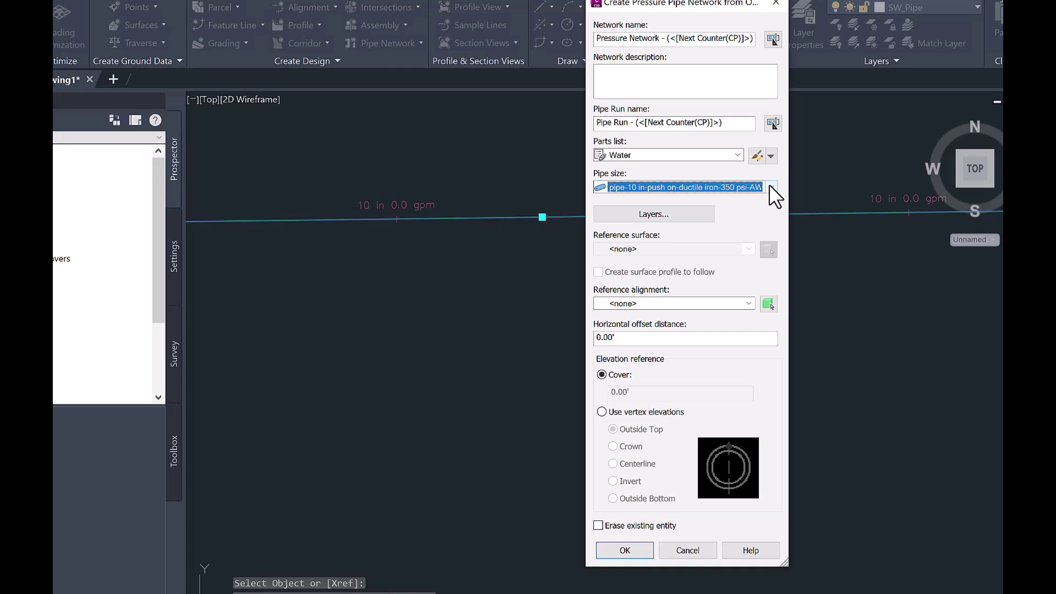
{"action": "left_click", "coordinate": [626, 550]}
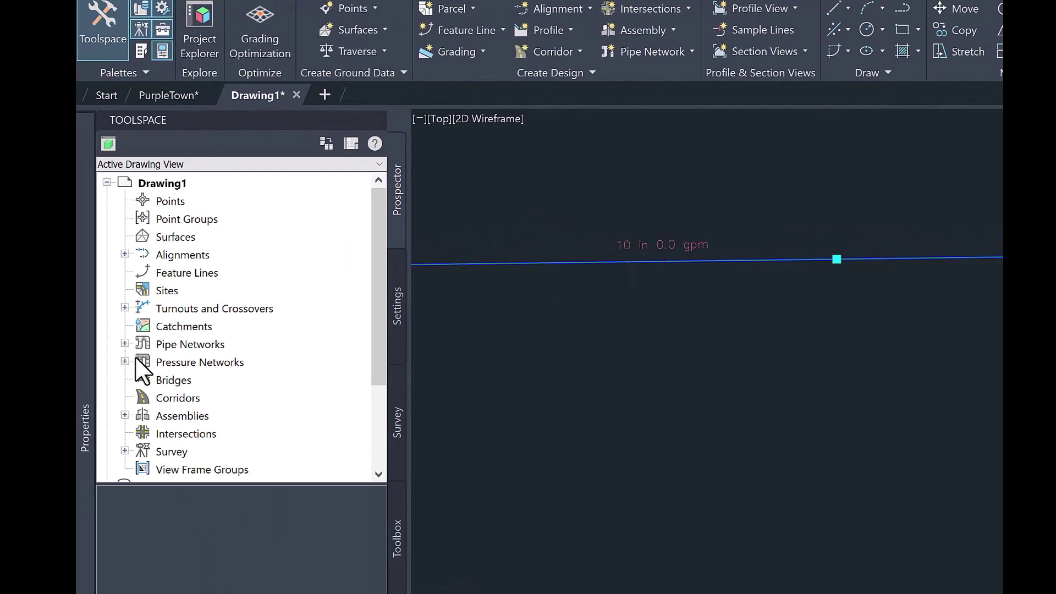
{"action": "left_click", "coordinate": [125, 361]}
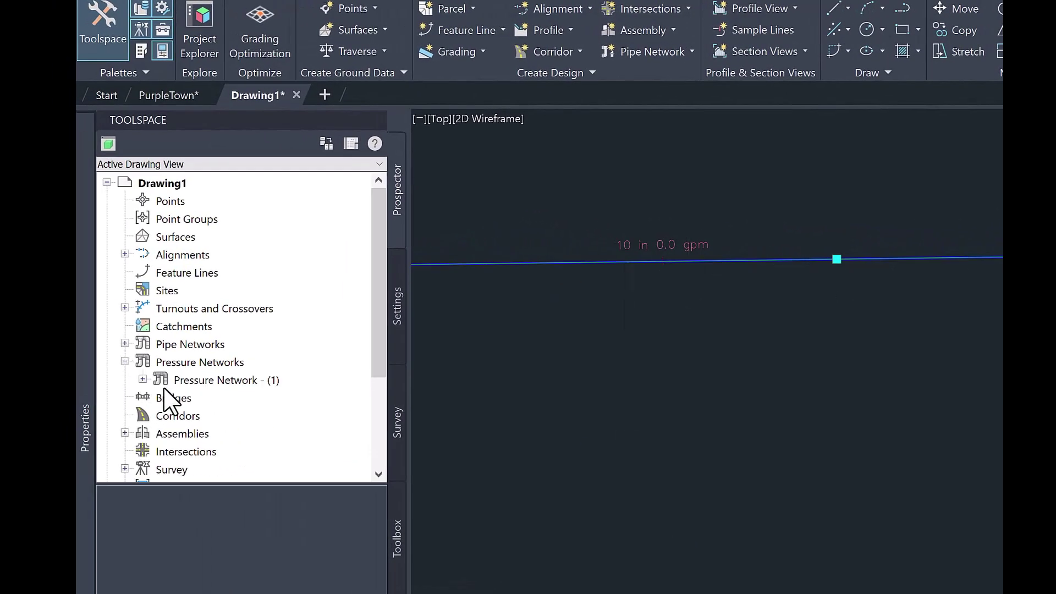
{"action": "left_click", "coordinate": [142, 380]}
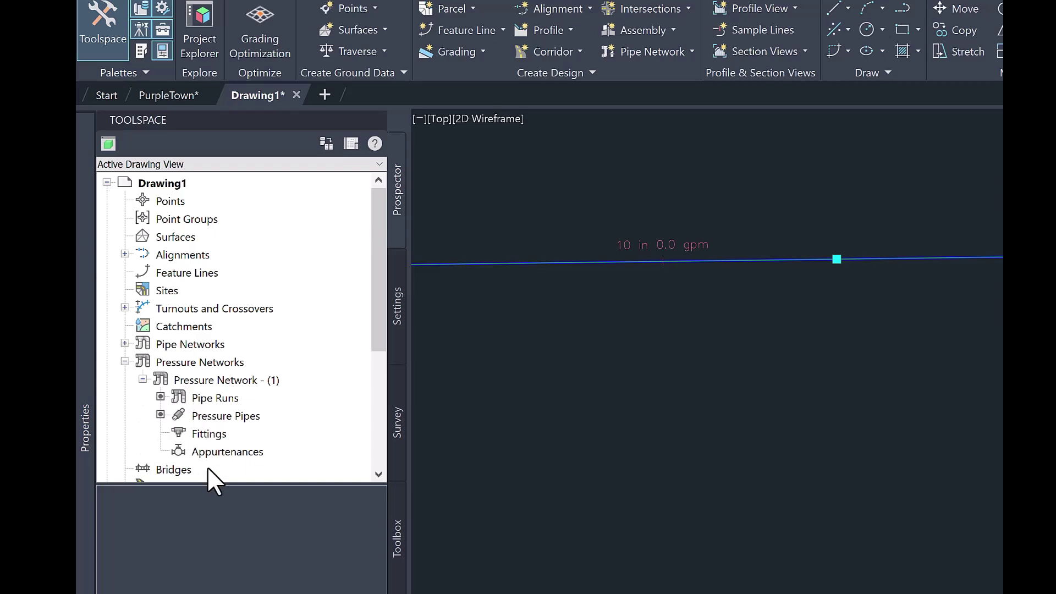
{"action": "scroll", "coordinate": [801, 278], "scroll_direction": "down", "scroll_amount": 4}
Display the Benefits slide on accurate modeling and pre-design help
{"action": "scroll", "coordinate": [803, 366], "scroll_direction": "down", "scroll_amount": 5}
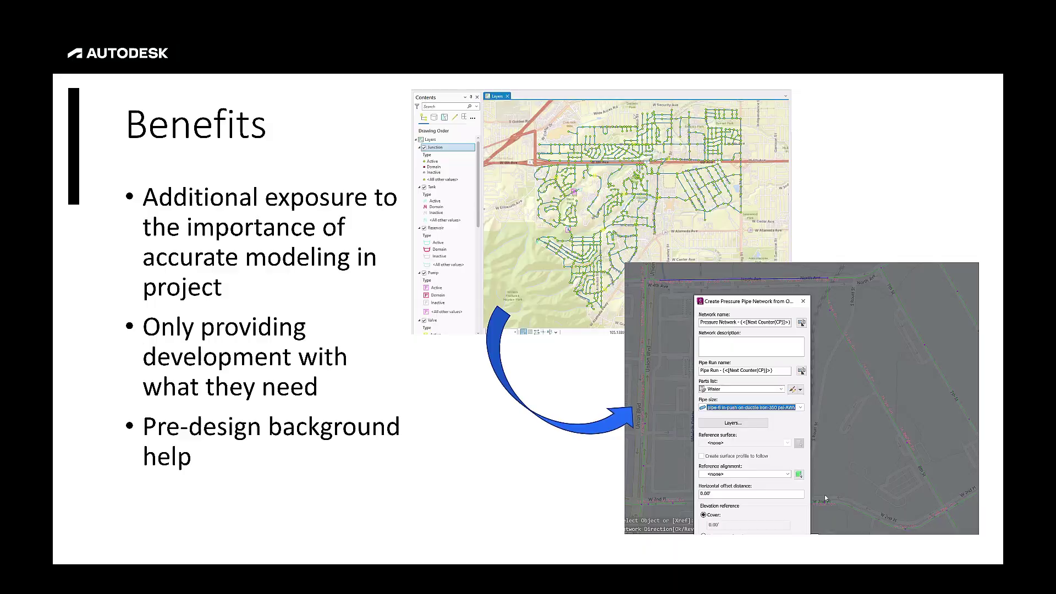